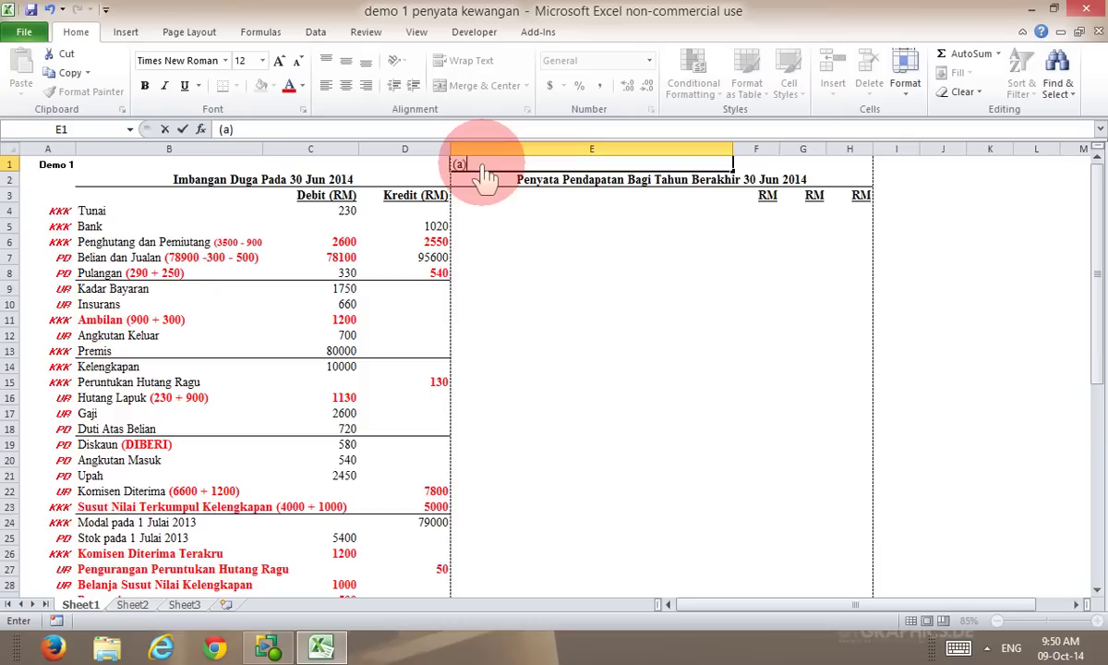
Label E4 as Jualan and link H4 to the sales amount in the trial balance's credit column (D7)
{"action": "left_click", "coordinate": [530, 273]}
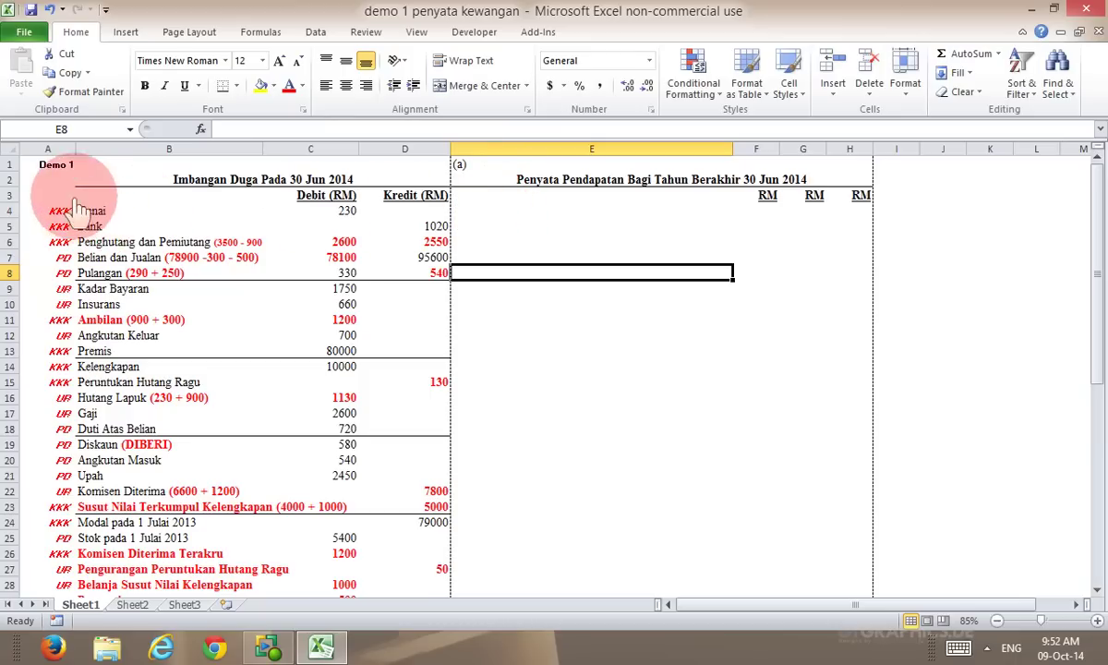
{"action": "left_click", "coordinate": [475, 212]}
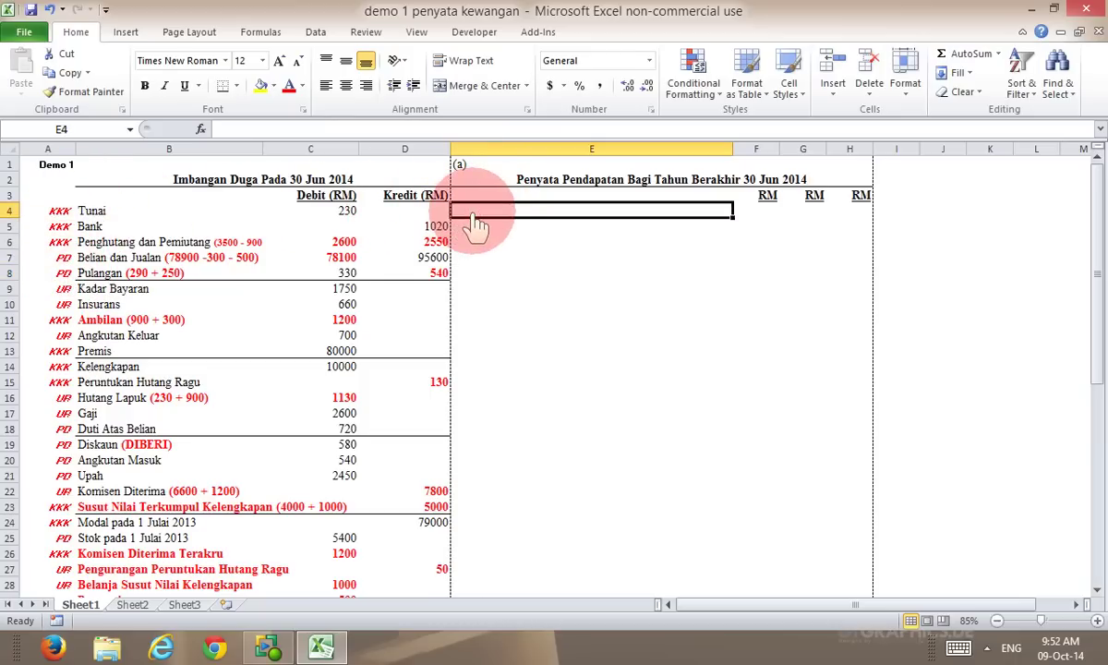
{"action": "type", "text": "Jualan"}
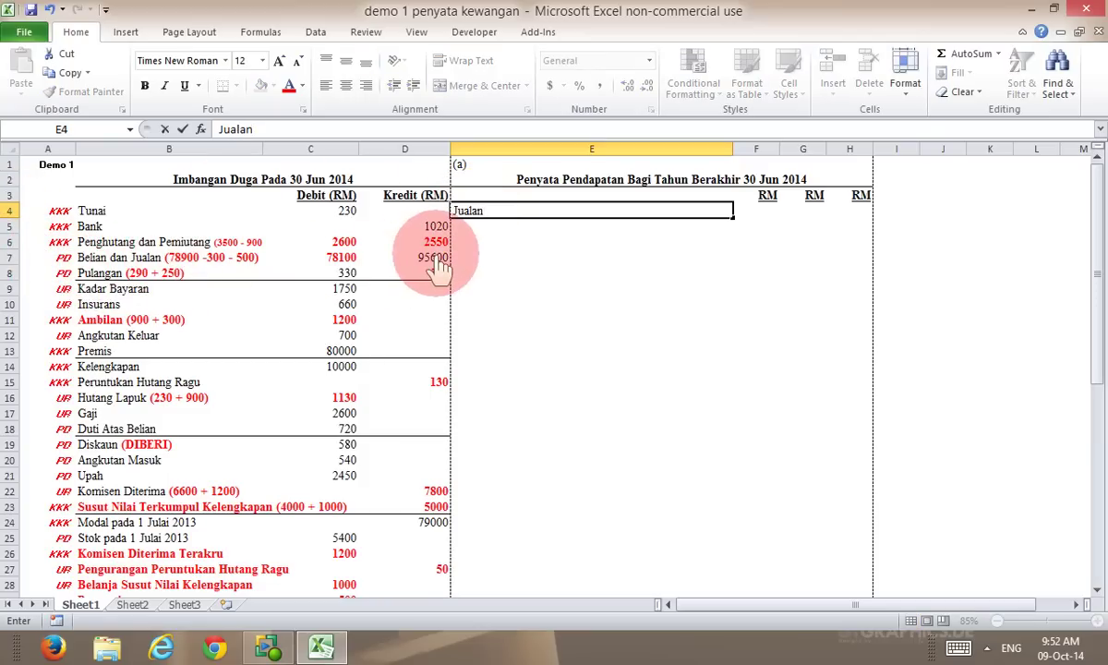
{"action": "left_click", "coordinate": [850, 215]}
{"action": "type", "text": "="}
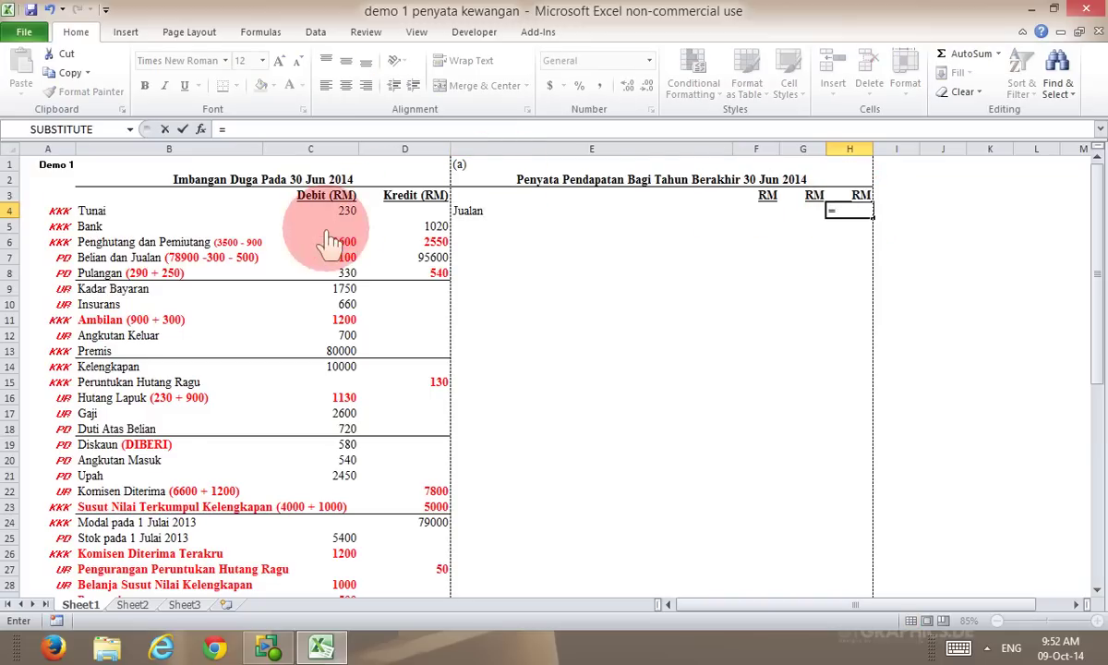
{"action": "left_click", "coordinate": [423, 259]}
{"action": "key", "text": "Return"}
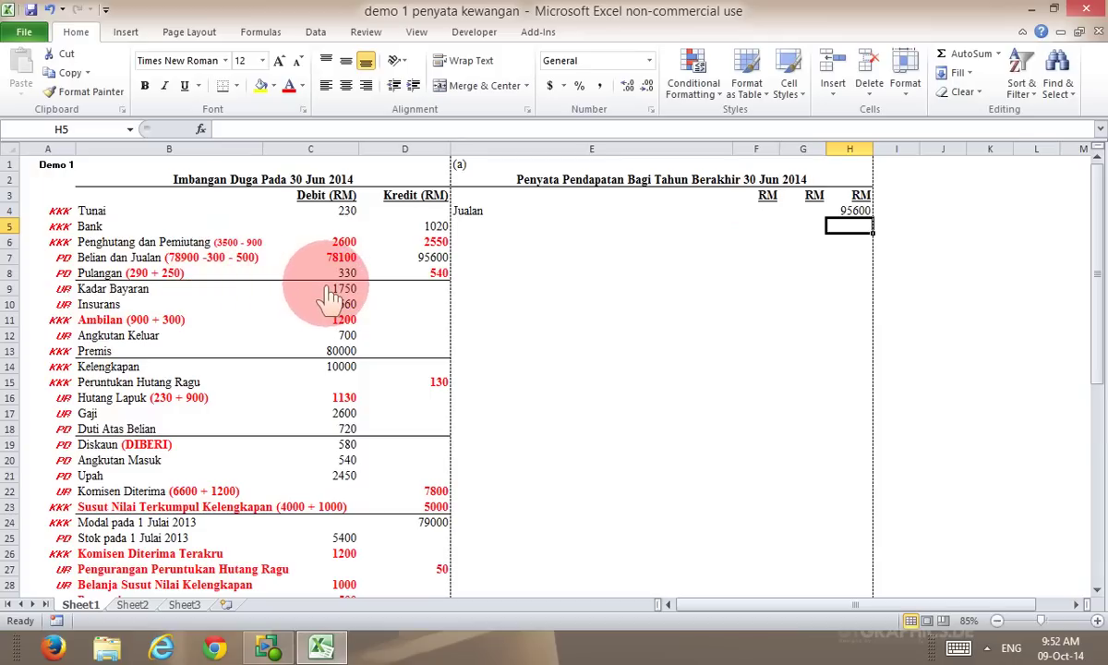
Label E5 as Tolak Pulangan Jualan and link H5 to the debit amount for Pulangan (C8)
{"action": "left_click", "coordinate": [497, 236]}
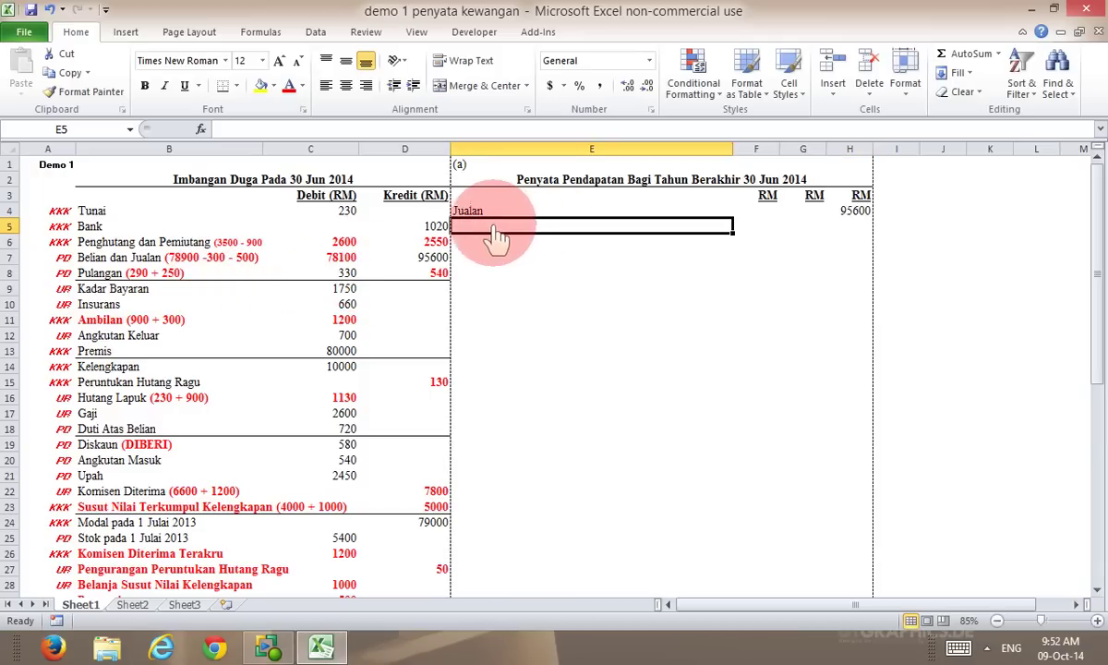
{"action": "type", "text": "T"}
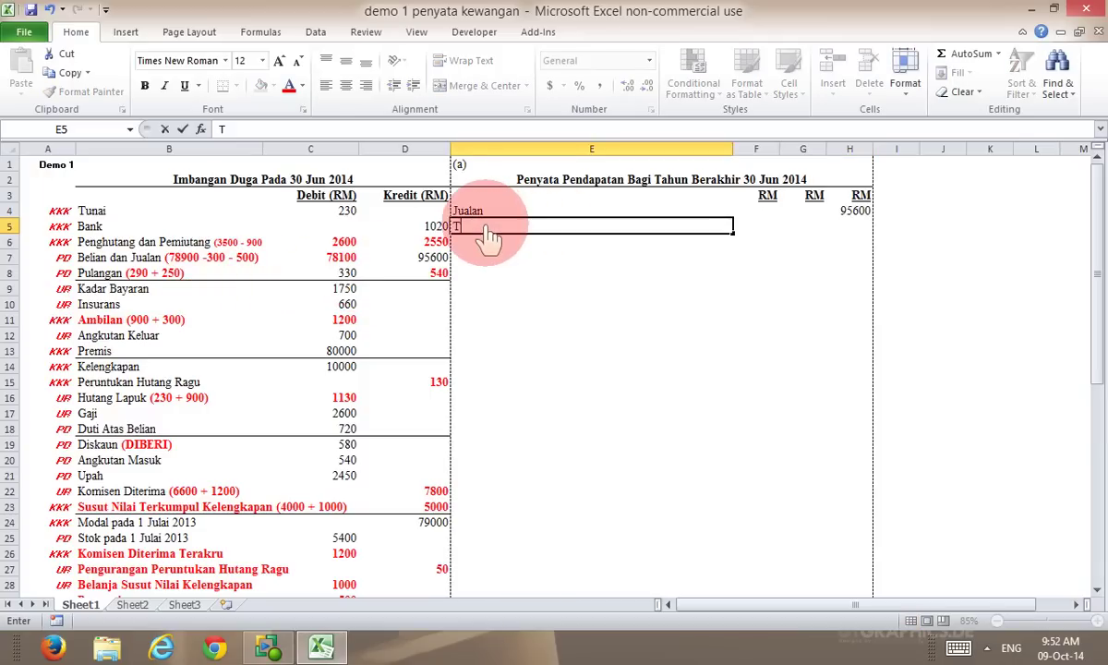
{"action": "type", "text": "olak Pulangan Jualan"}
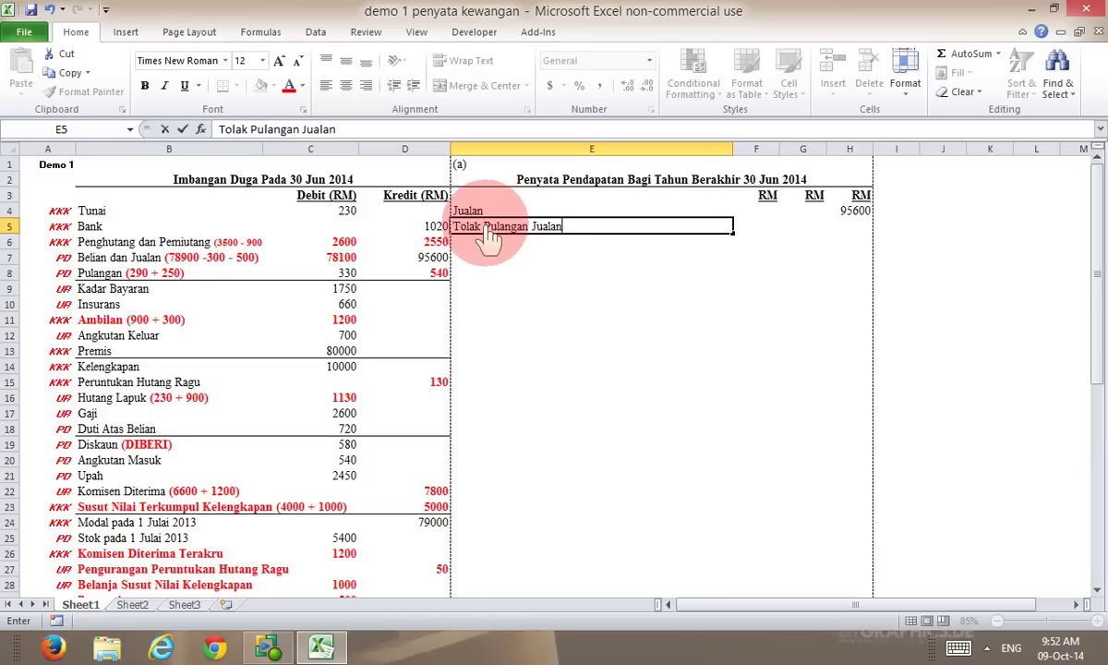
{"action": "left_click", "coordinate": [845, 231]}
{"action": "type", "text": "="}
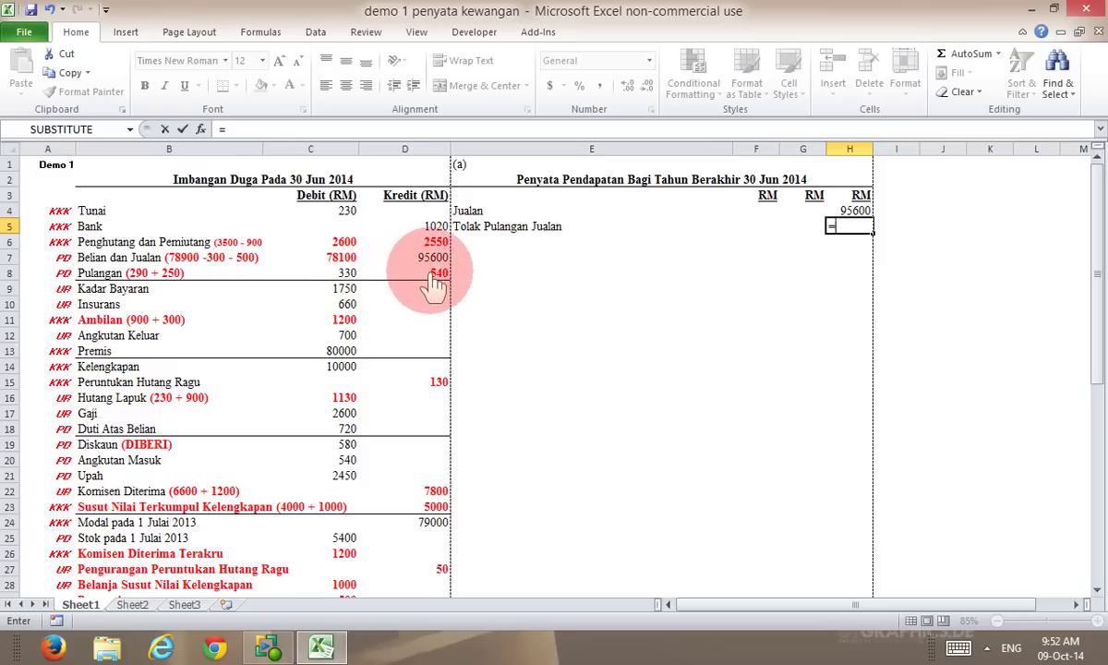
{"action": "left_click", "coordinate": [356, 274]}
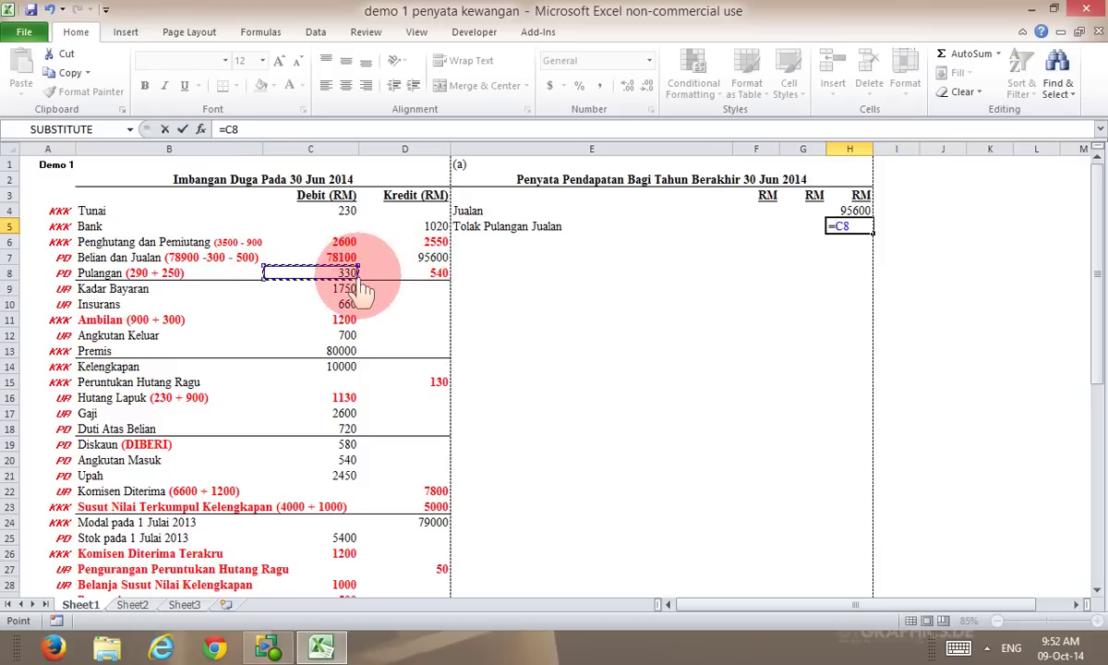
{"action": "key", "text": "Return"}
Add a bottom border to H5 and calculate sales less returns in H6 with =H4-H5
{"action": "left_click", "coordinate": [847, 227]}
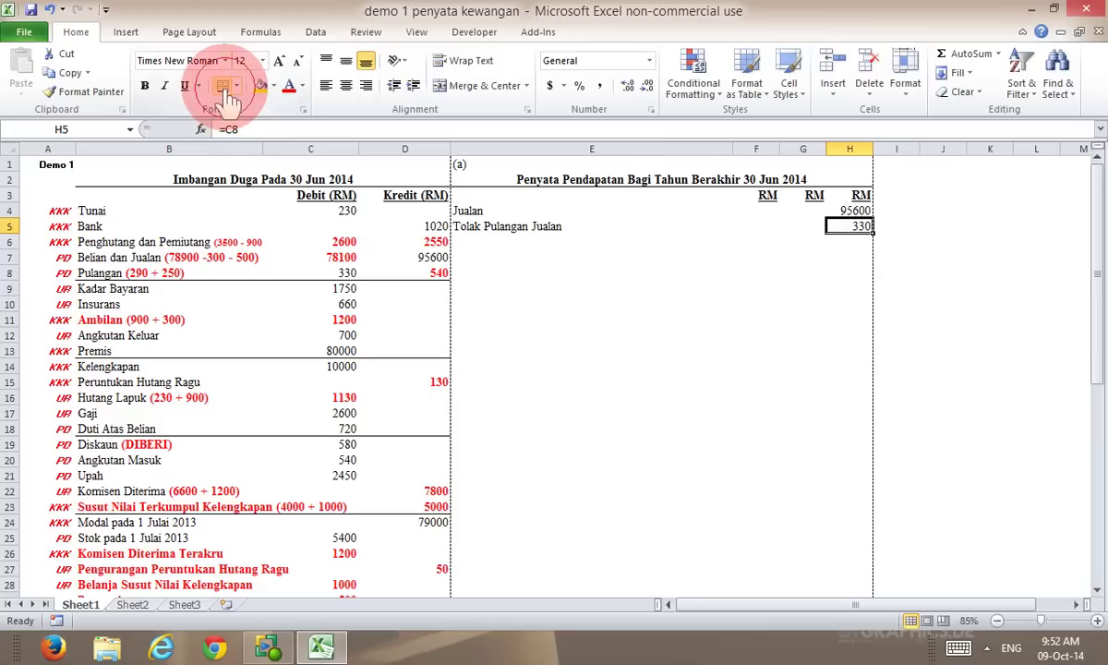
{"action": "left_click", "coordinate": [827, 244]}
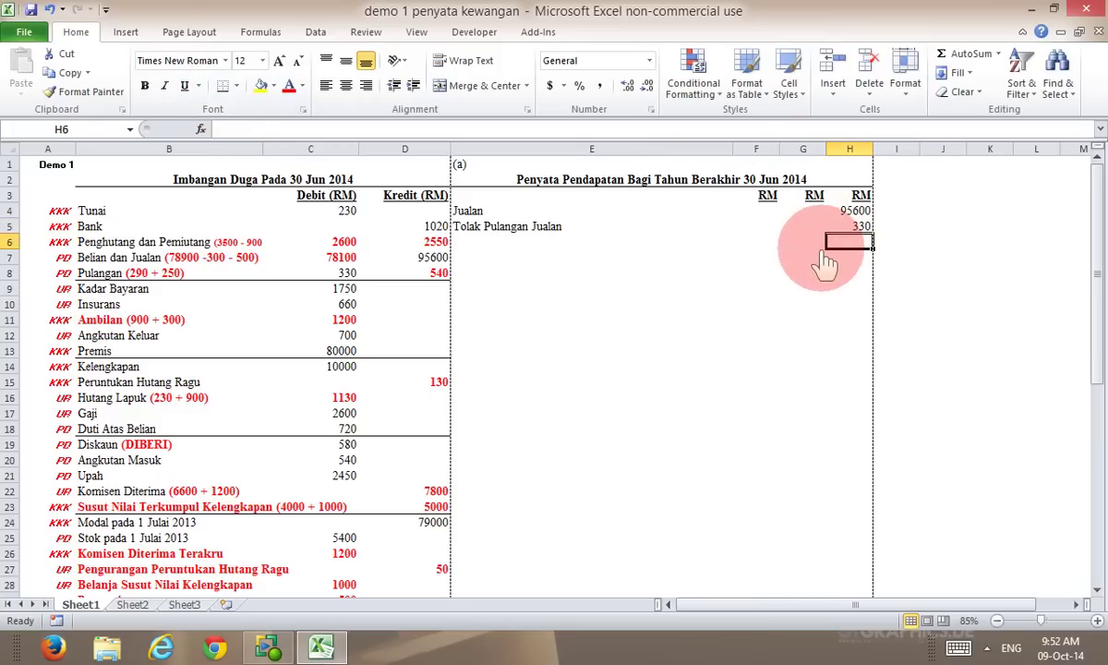
{"action": "type", "text": "="}
{"action": "left_click", "coordinate": [852, 211]}
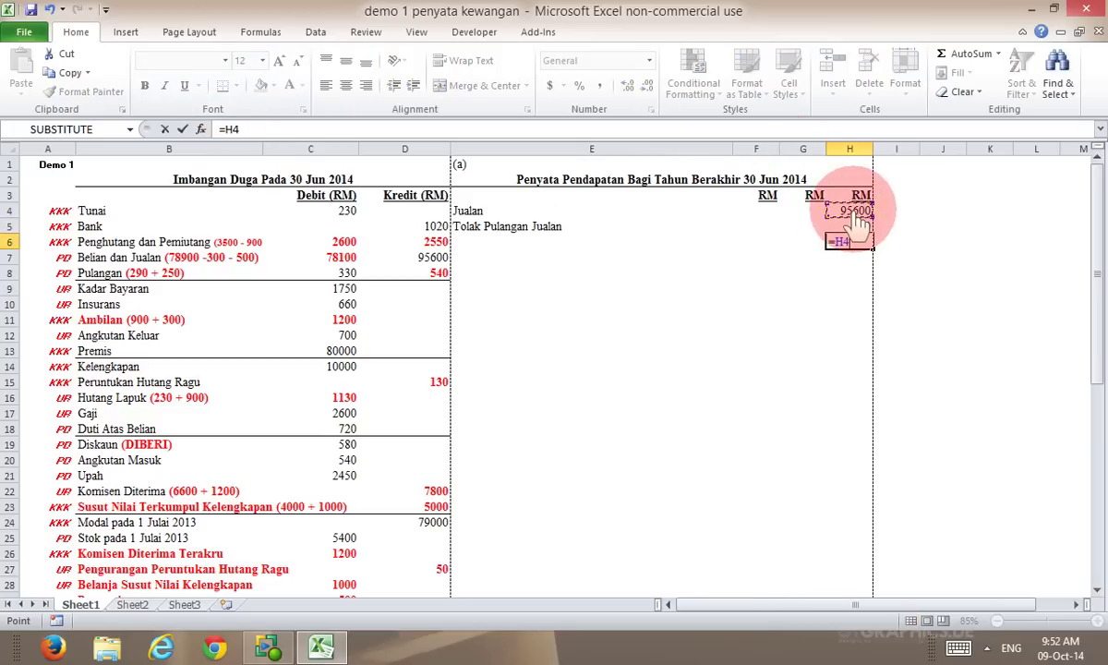
{"action": "type", "text": "-"}
{"action": "left_click", "coordinate": [855, 227]}
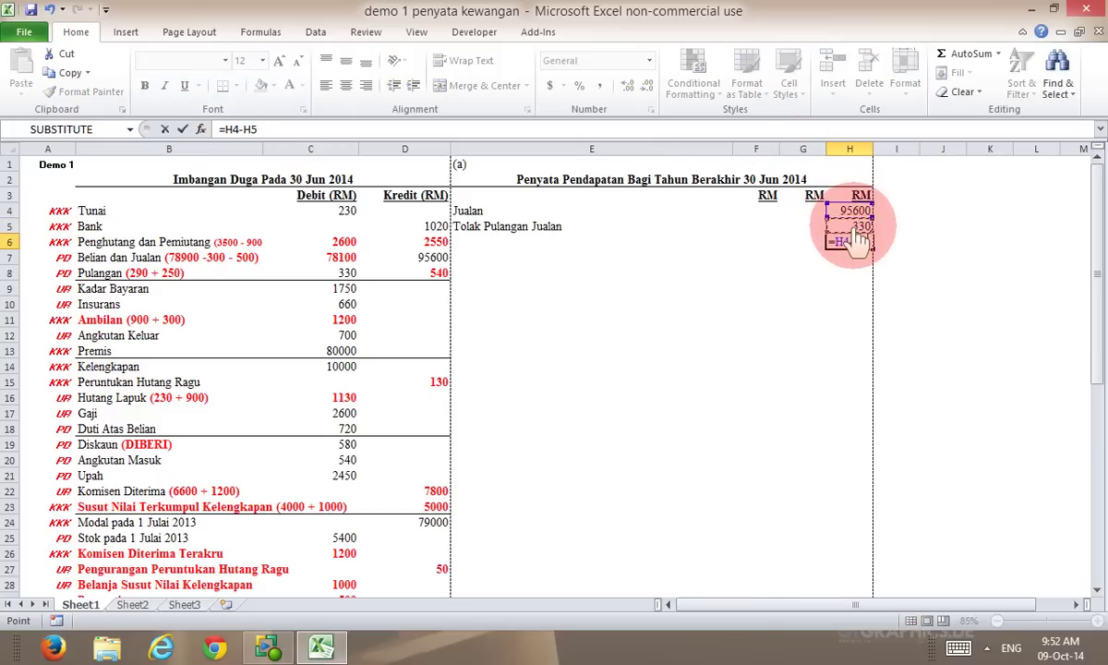
{"action": "key", "text": "Return"}
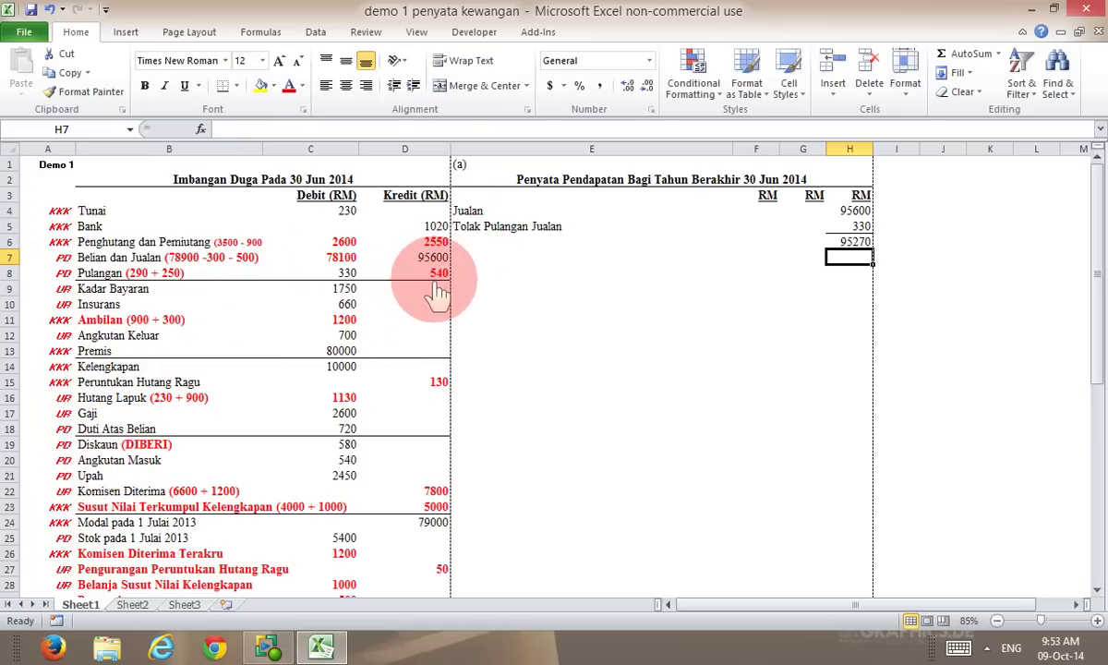
Label E7 as Tolak Diskaun Diberi and link H7 to the debit amount for Diskaun (C19)
{"action": "left_click", "coordinate": [473, 262]}
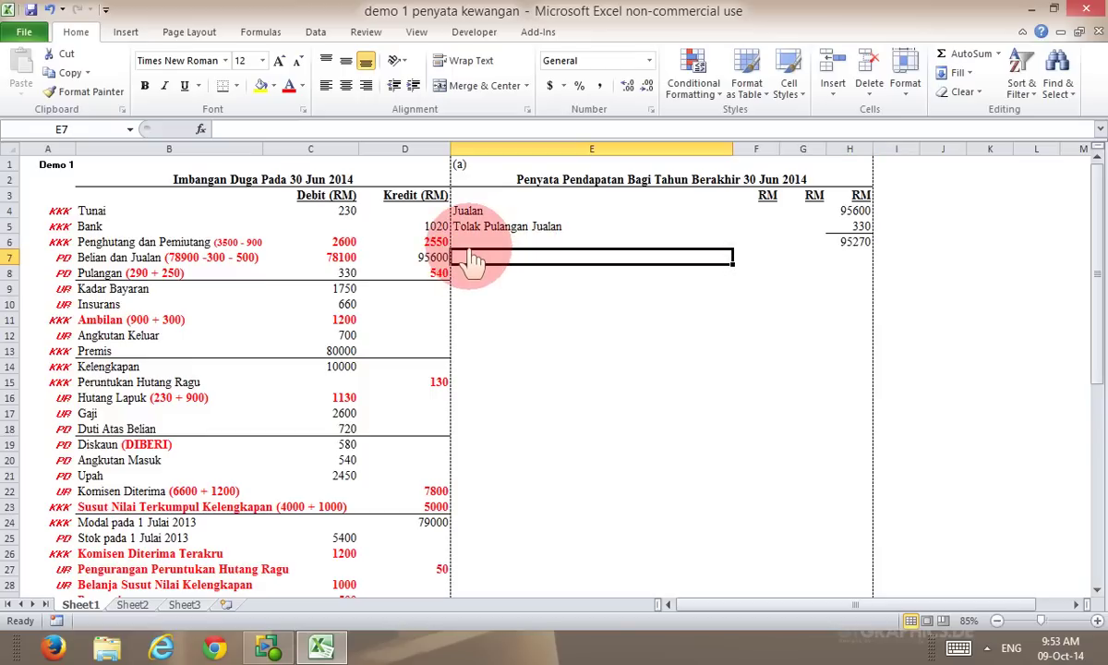
{"action": "type", "text": "To"}
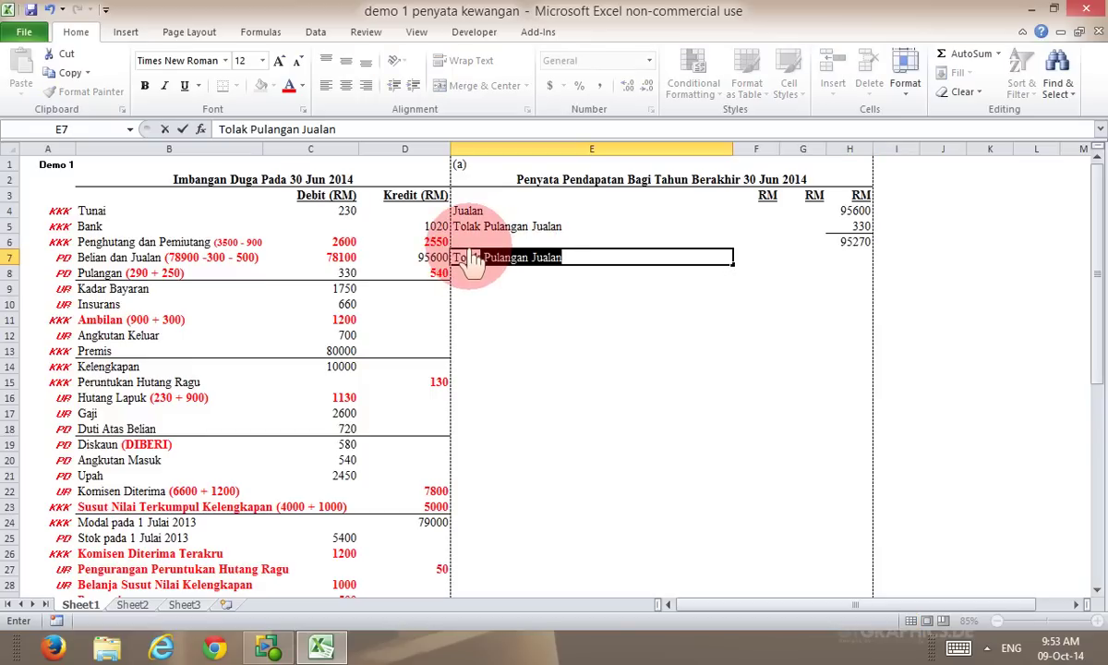
{"action": "type", "text": "lak Di"}
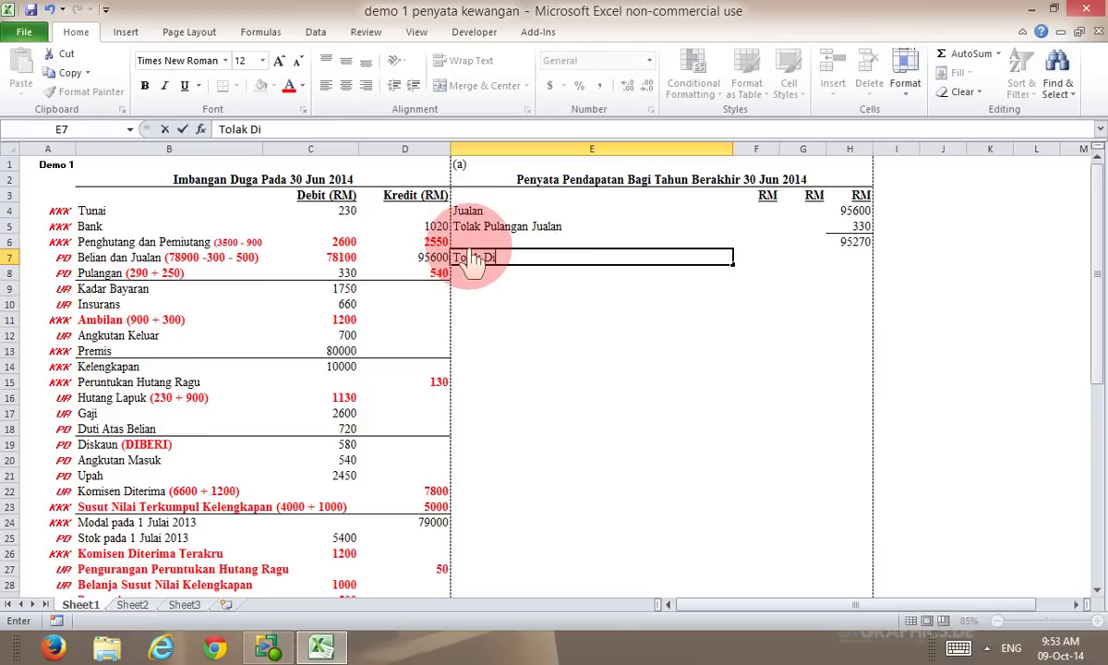
{"action": "type", "text": "skaun Diberi"}
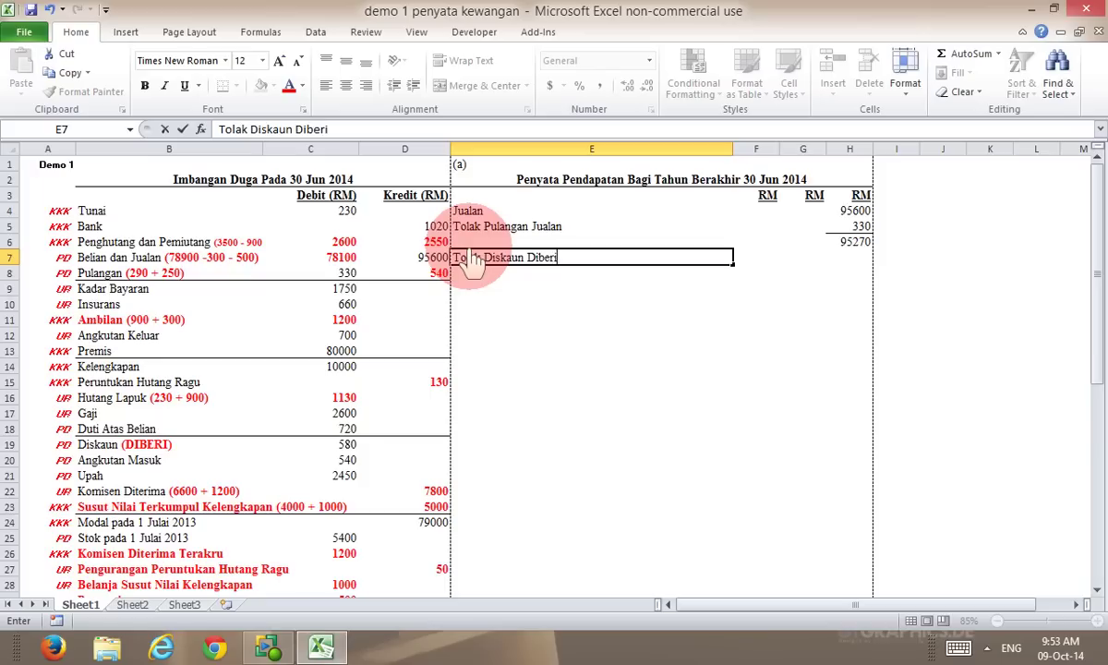
{"action": "left_click", "coordinate": [831, 261]}
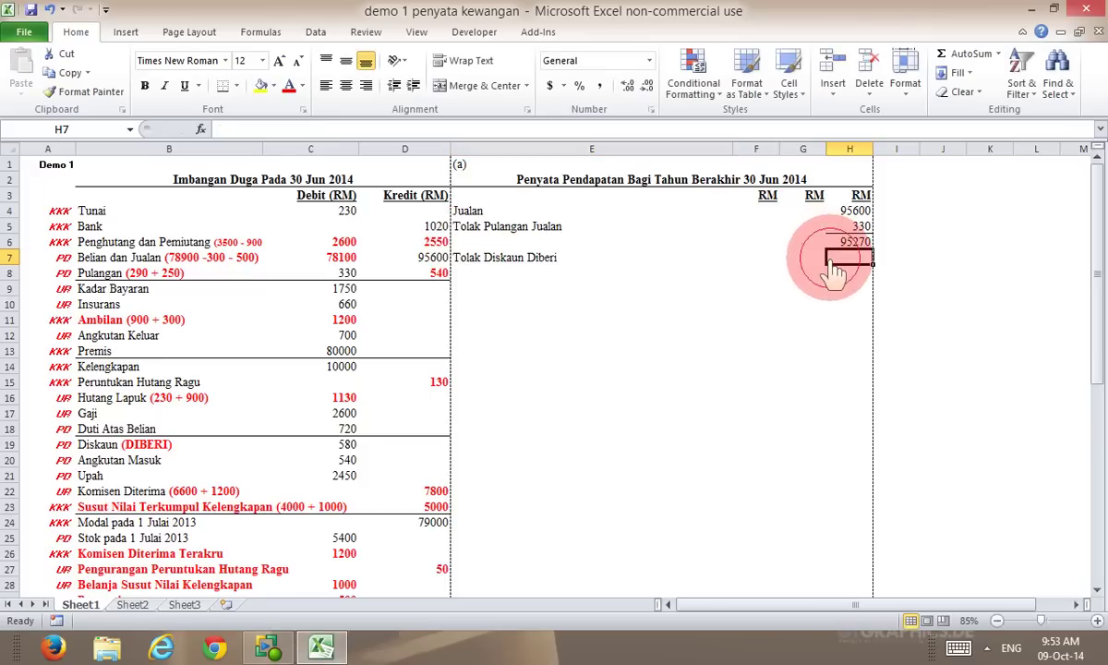
{"action": "type", "text": "="}
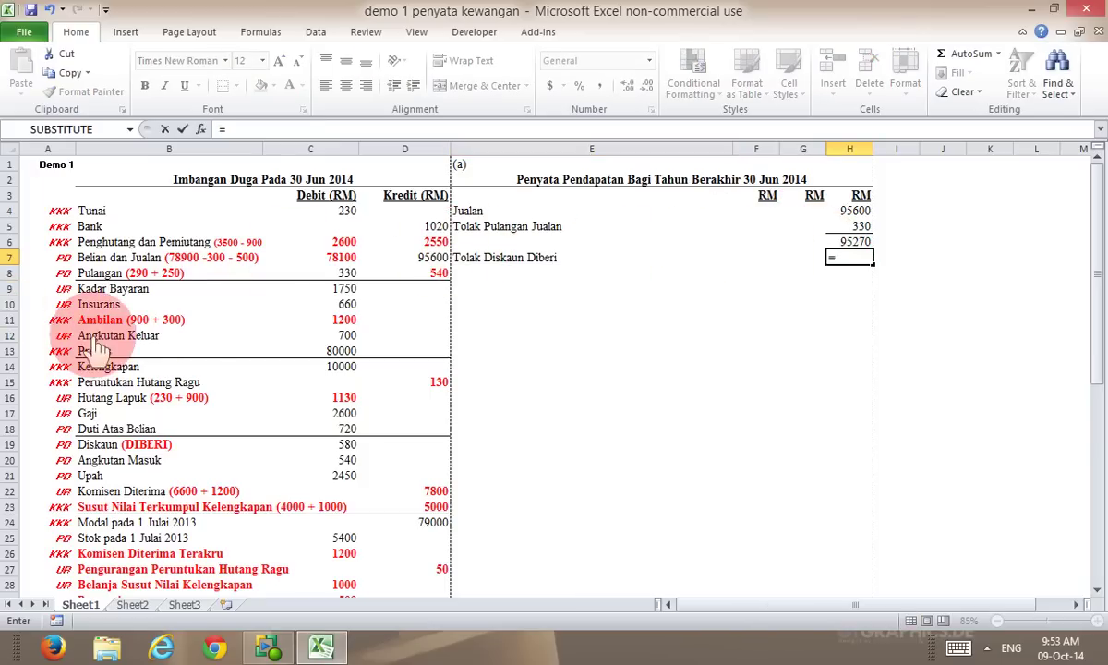
{"action": "left_click", "coordinate": [340, 447]}
{"action": "key", "text": "Return"}
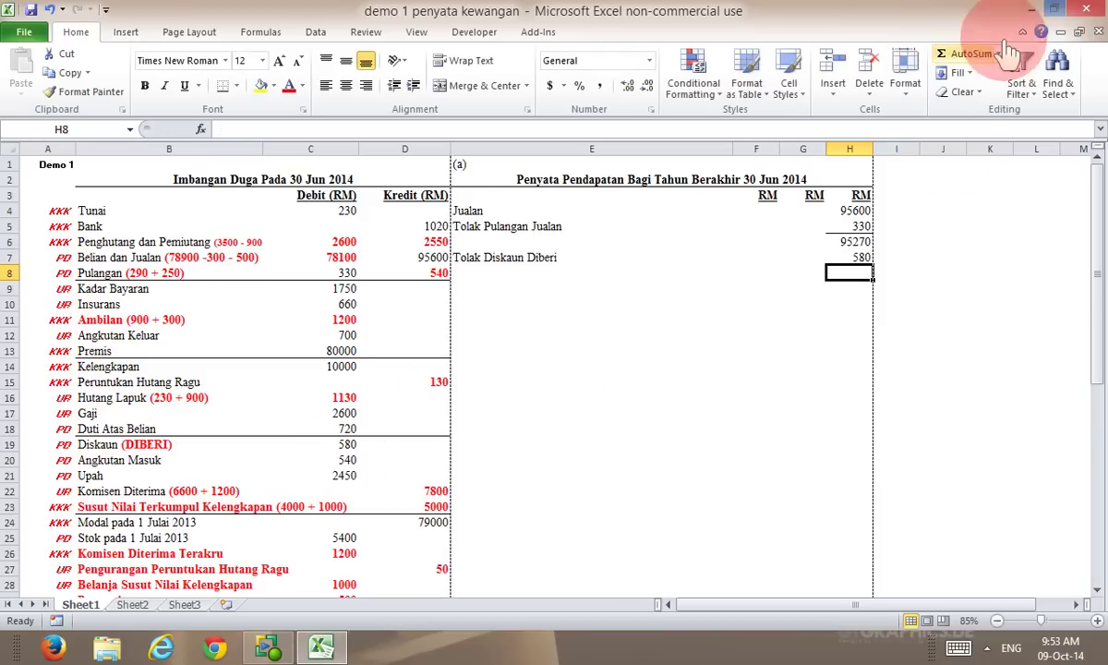
Add a bottom border to H7 and subtract the discount in H8 with =H6-H7
{"action": "left_click", "coordinate": [837, 263]}
{"action": "left_click", "coordinate": [227, 86]}
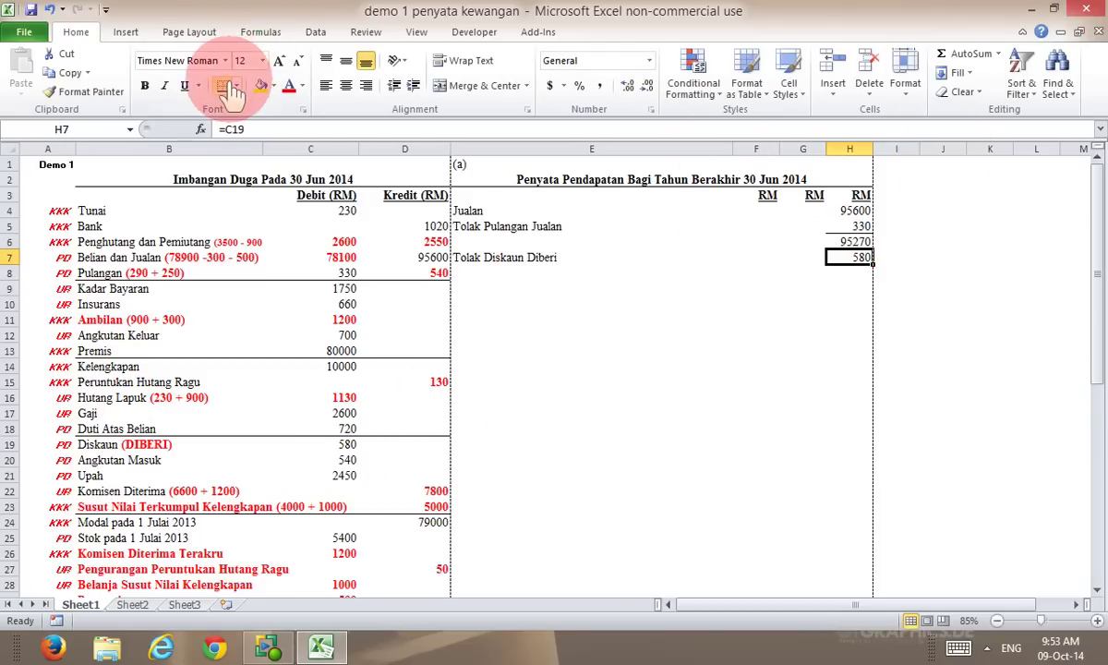
{"action": "left_click", "coordinate": [843, 277]}
{"action": "type", "text": "="}
{"action": "left_click", "coordinate": [843, 243]}
{"action": "type", "text": "-"}
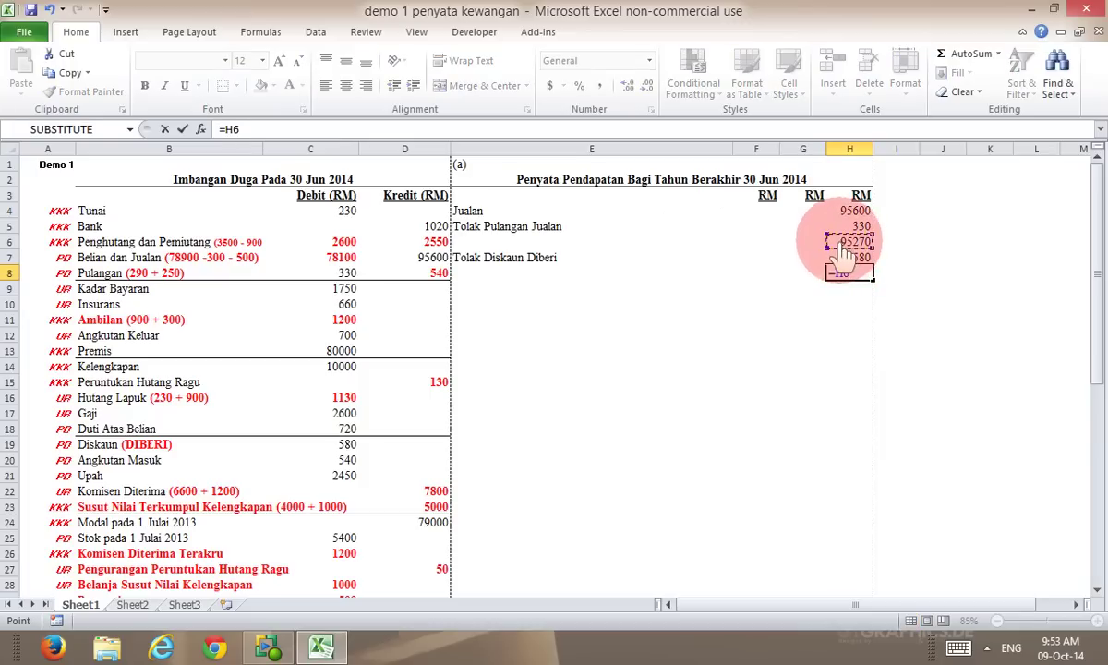
{"action": "left_click", "coordinate": [848, 259]}
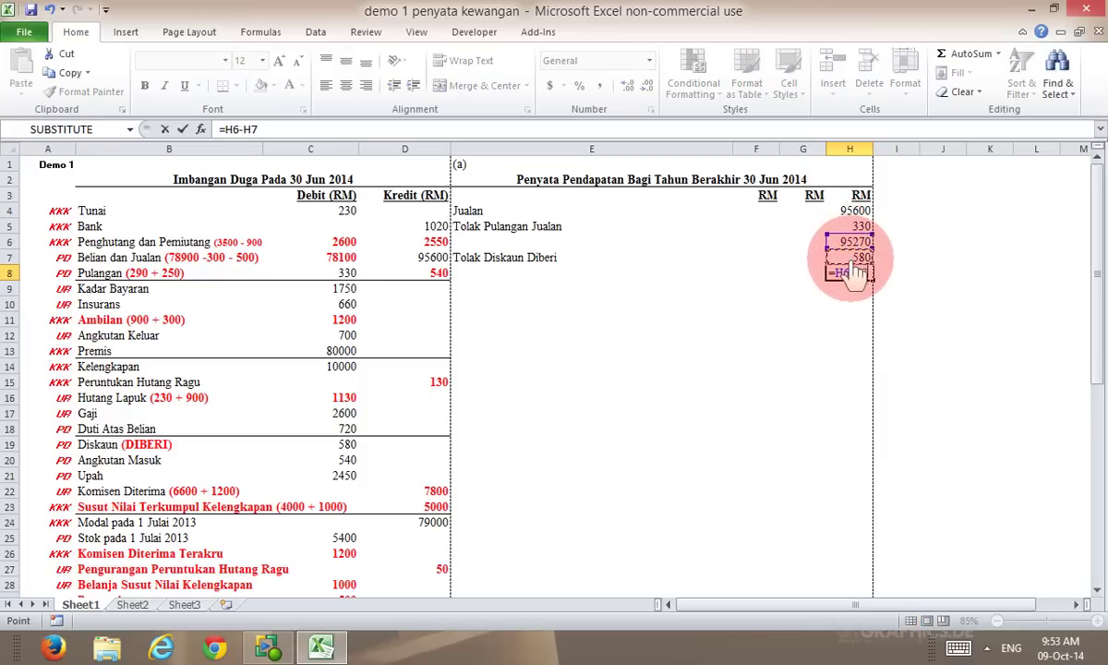
{"action": "key", "text": "Return"}
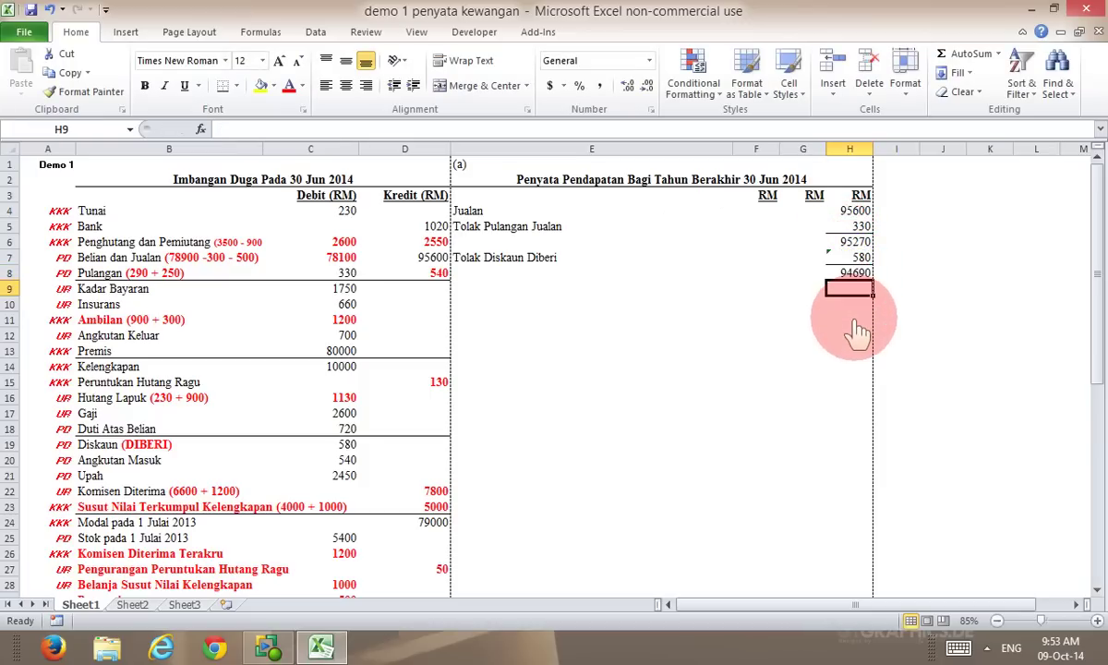
Label the net sales row in E8 as Jualan Bersih
{"action": "left_click", "coordinate": [456, 279]}
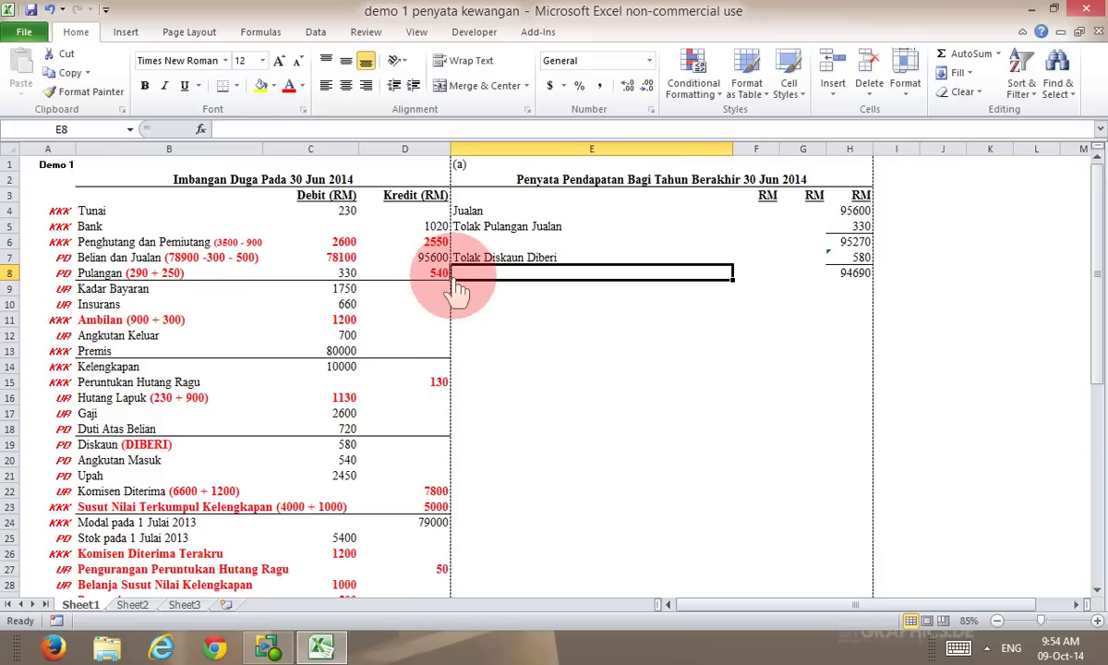
{"action": "type", "text": "Jualan BErsih"}
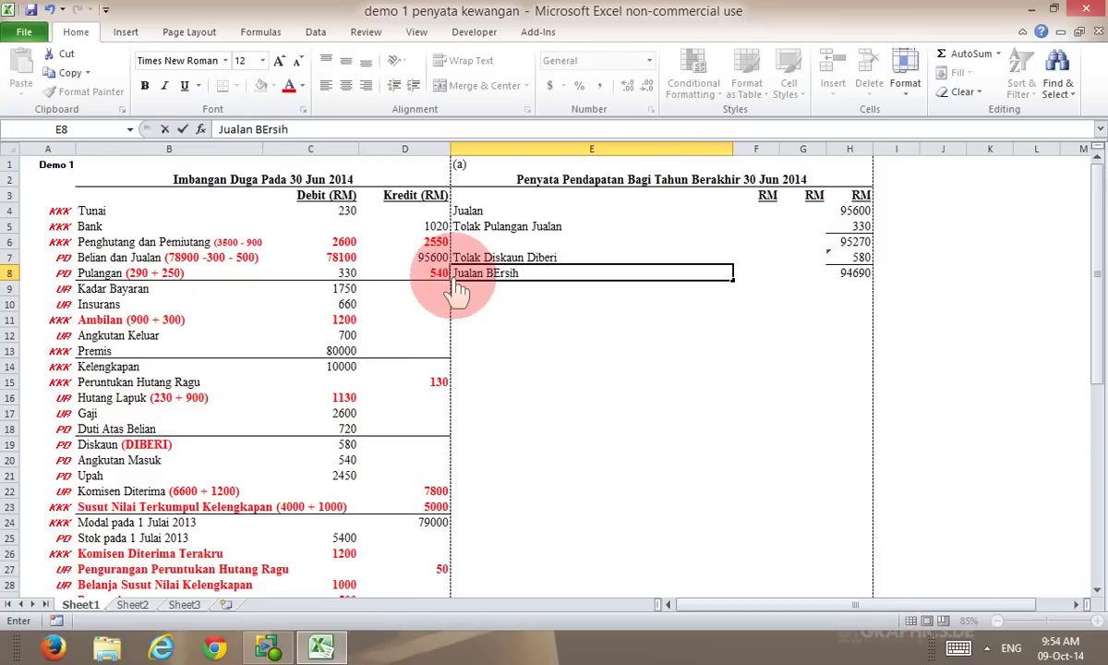
{"action": "left_click", "coordinate": [508, 340]}
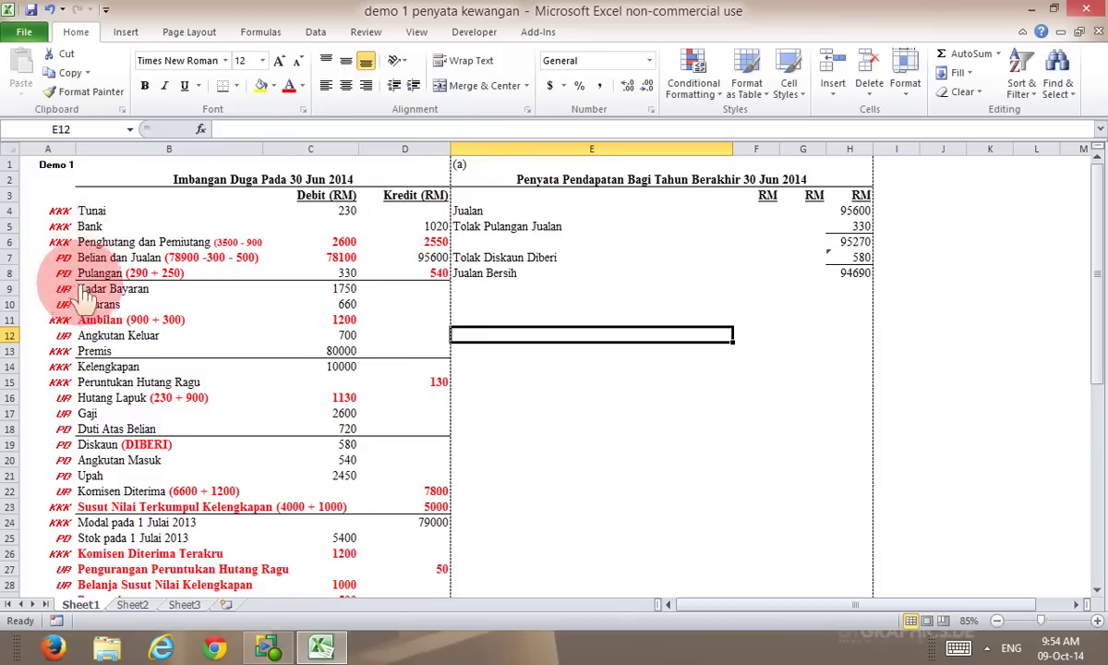
Enter the heading Tolak Kos Jualan in E10 and make it bold and underlined
{"action": "left_click", "coordinate": [479, 305]}
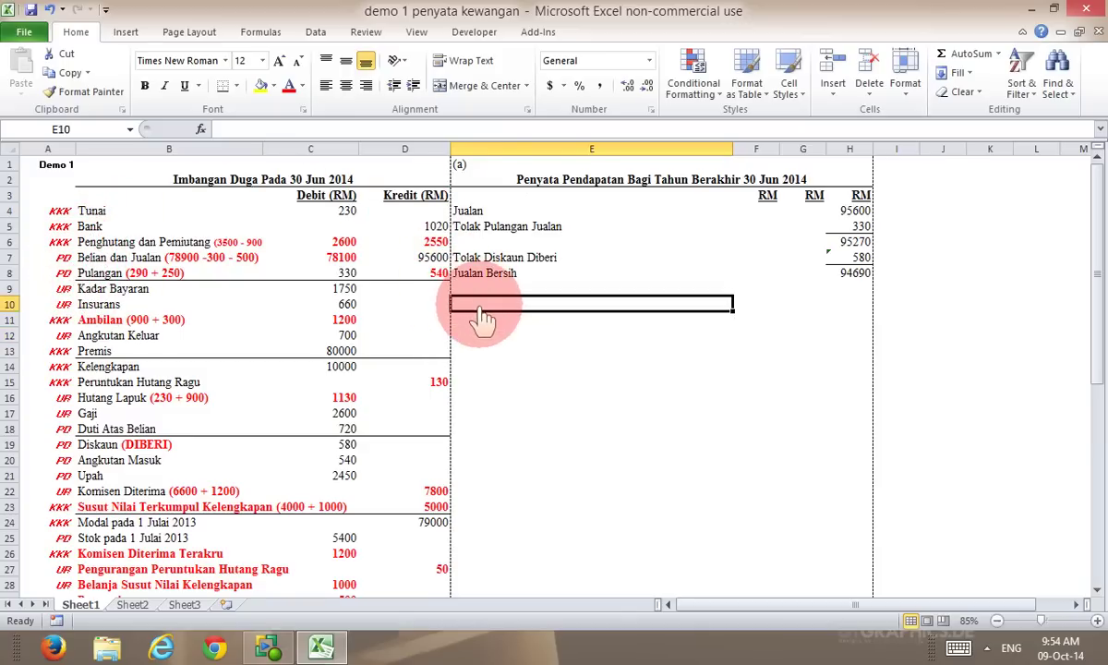
{"action": "type", "text": "Tolak Kos Jualan"}
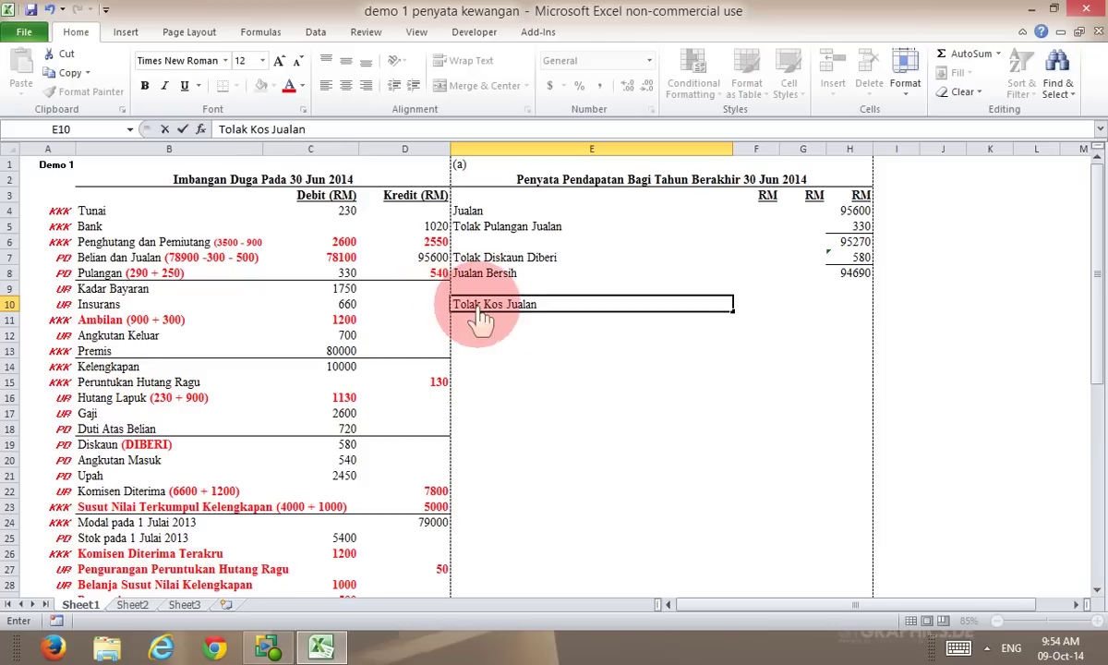
{"action": "key", "text": "Return"}
{"action": "left_click", "coordinate": [481, 314]}
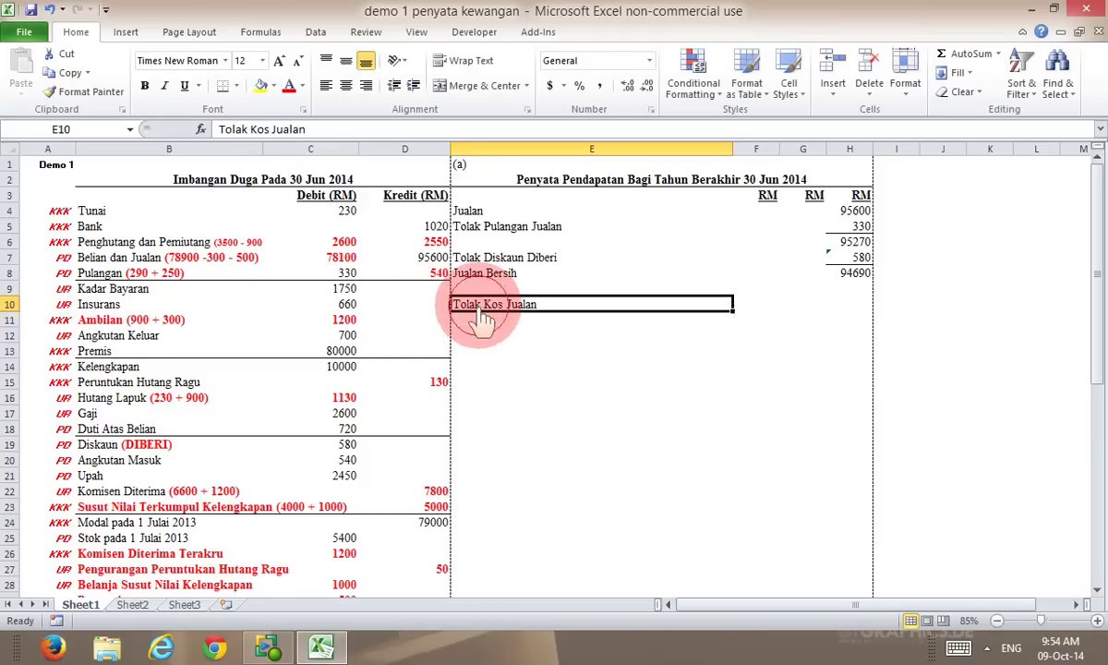
{"action": "left_click", "coordinate": [144, 85]}
{"action": "left_click", "coordinate": [184, 86]}
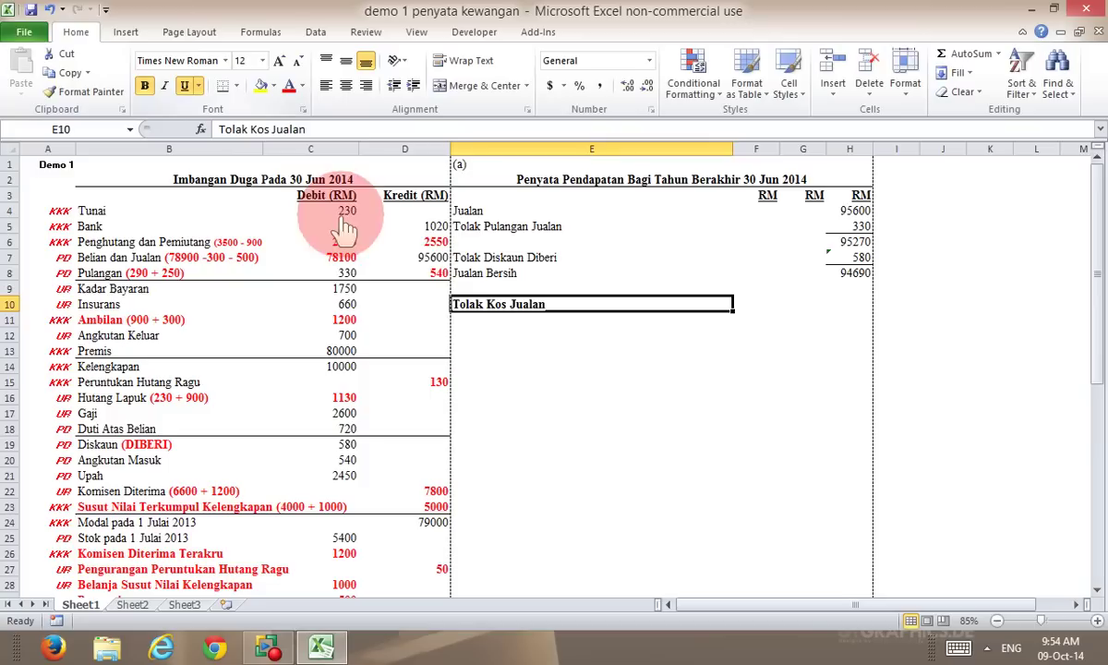
Label E11 as Stok Awal and link G11 to the debit amount for Stok pada 1 Julai 2013 (C25)
{"action": "left_click", "coordinate": [468, 324]}
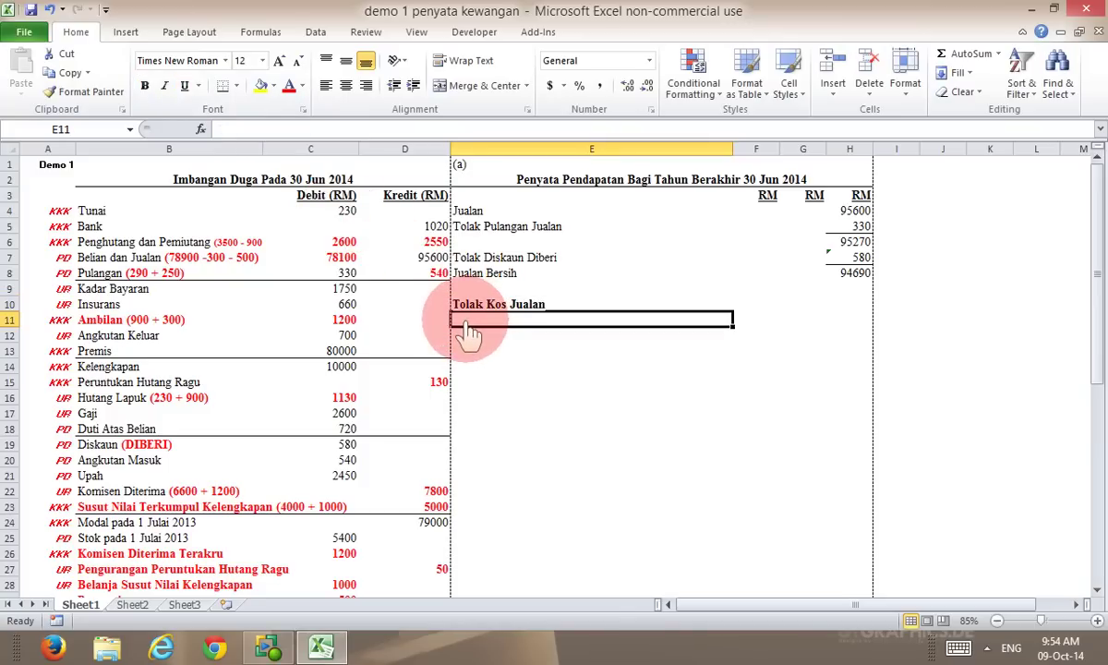
{"action": "type", "text": "Stok Awal"}
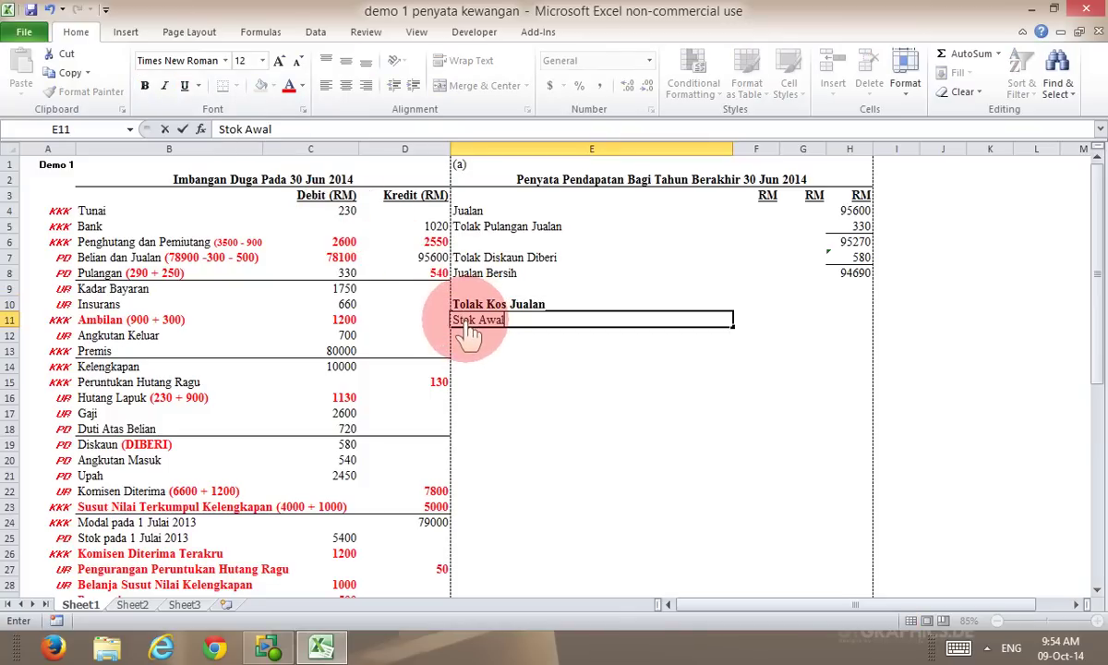
{"action": "left_click", "coordinate": [790, 323]}
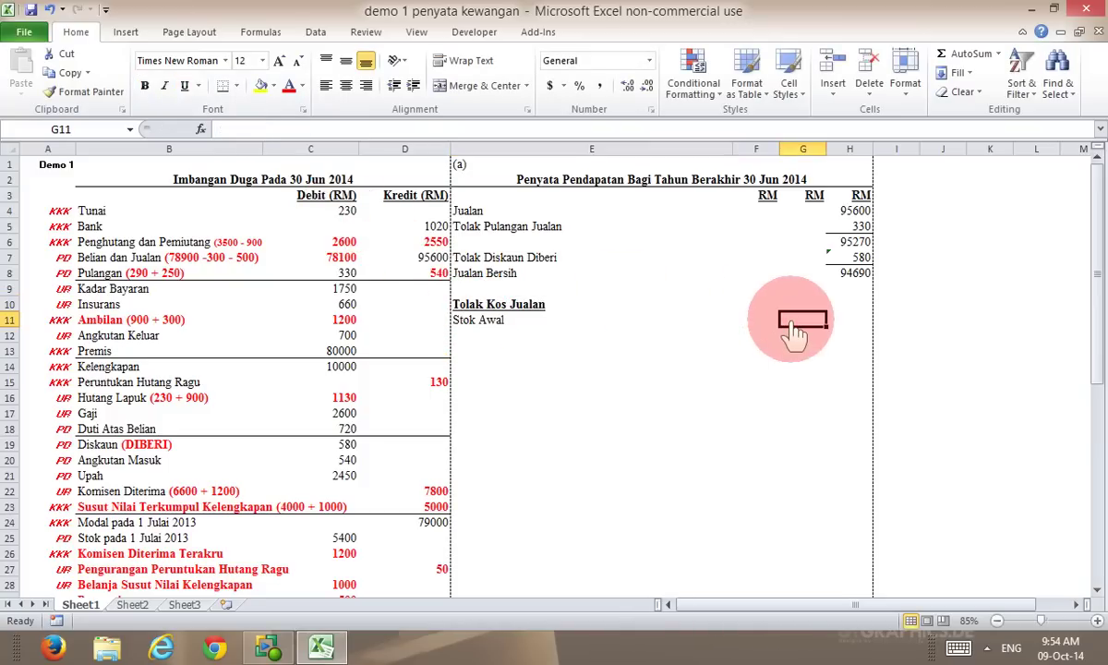
{"action": "type", "text": "="}
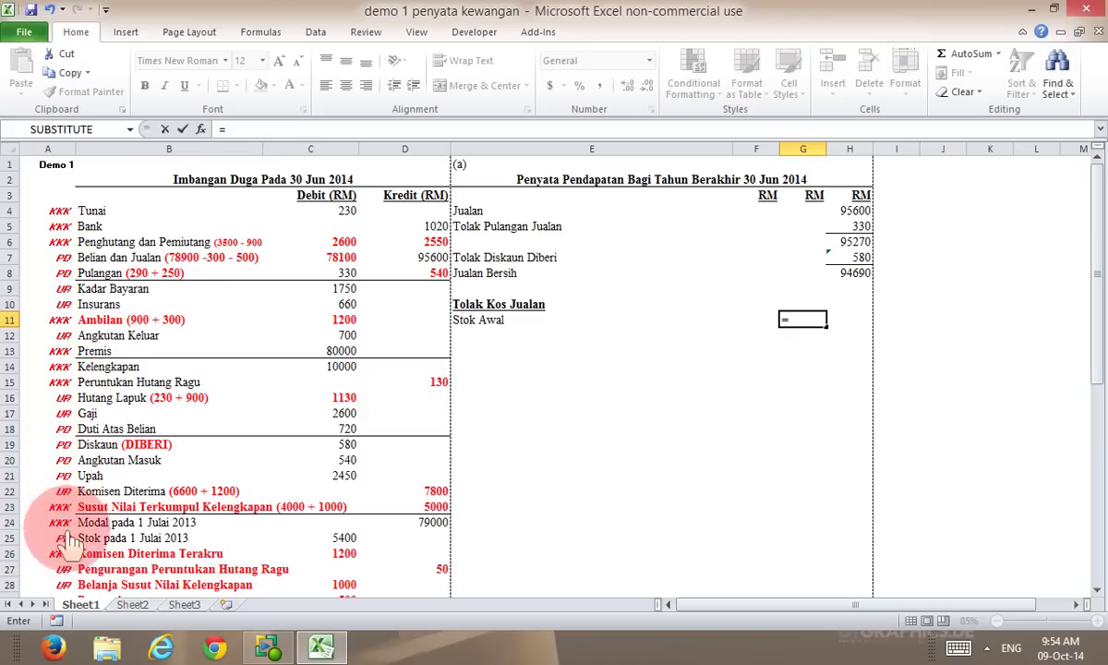
{"action": "scroll", "coordinate": [73, 573], "scroll_direction": "down", "scroll_amount": 1}
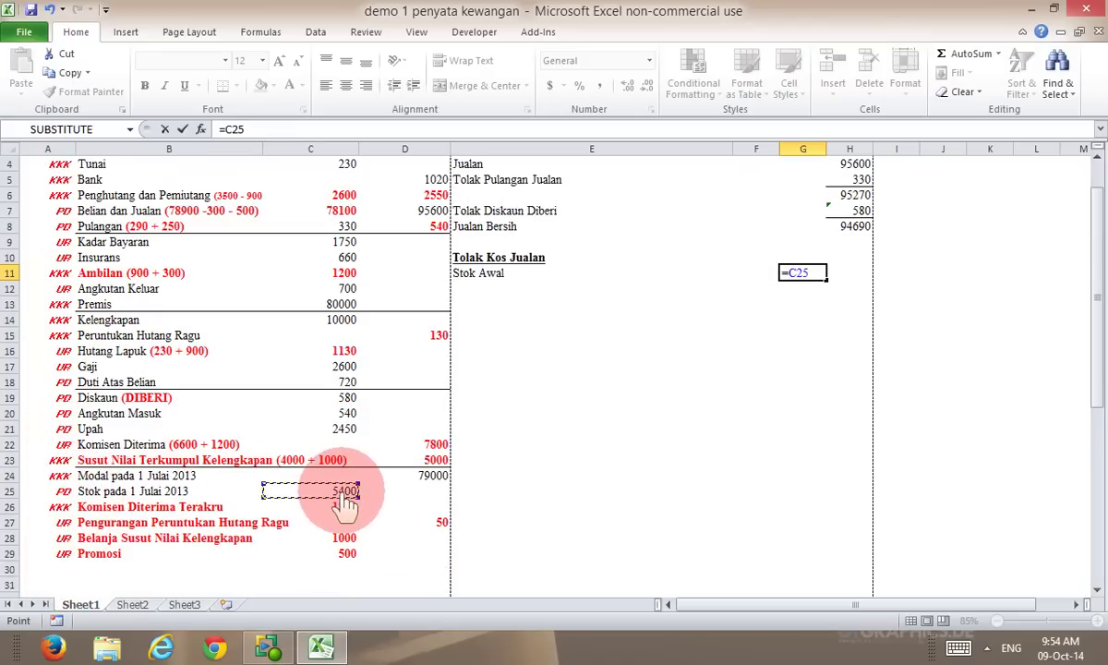
{"action": "key", "text": "Return"}
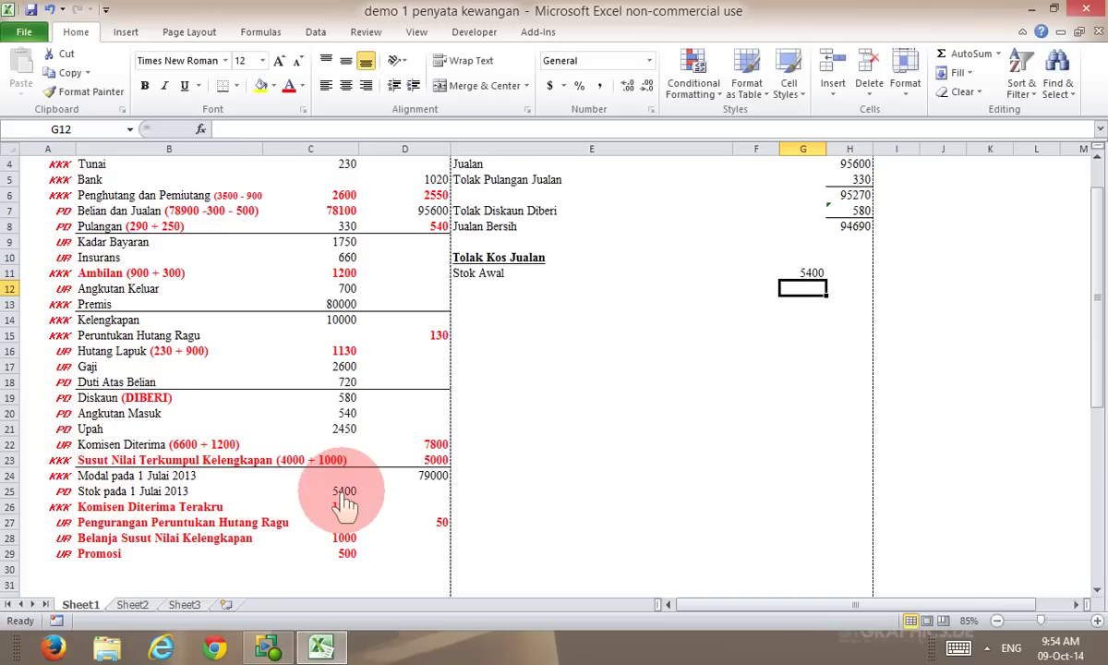
Label E12 as Belian and link F12 to the debit amount for Belian dan Jualan (C7)
{"action": "left_click", "coordinate": [479, 290]}
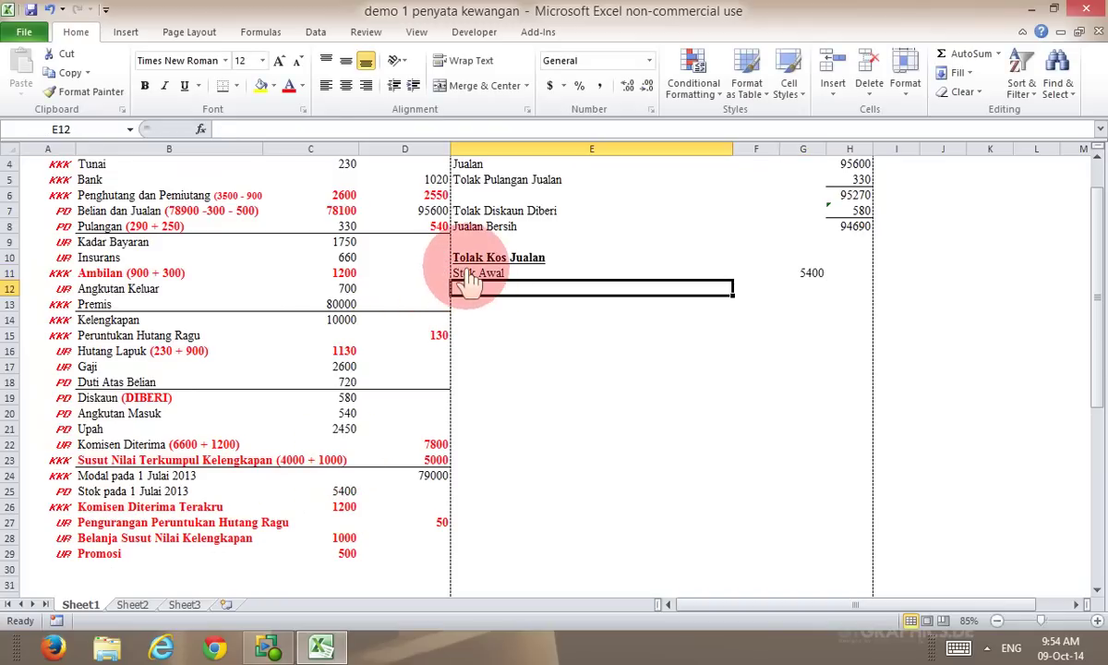
{"action": "type", "text": "Be"}
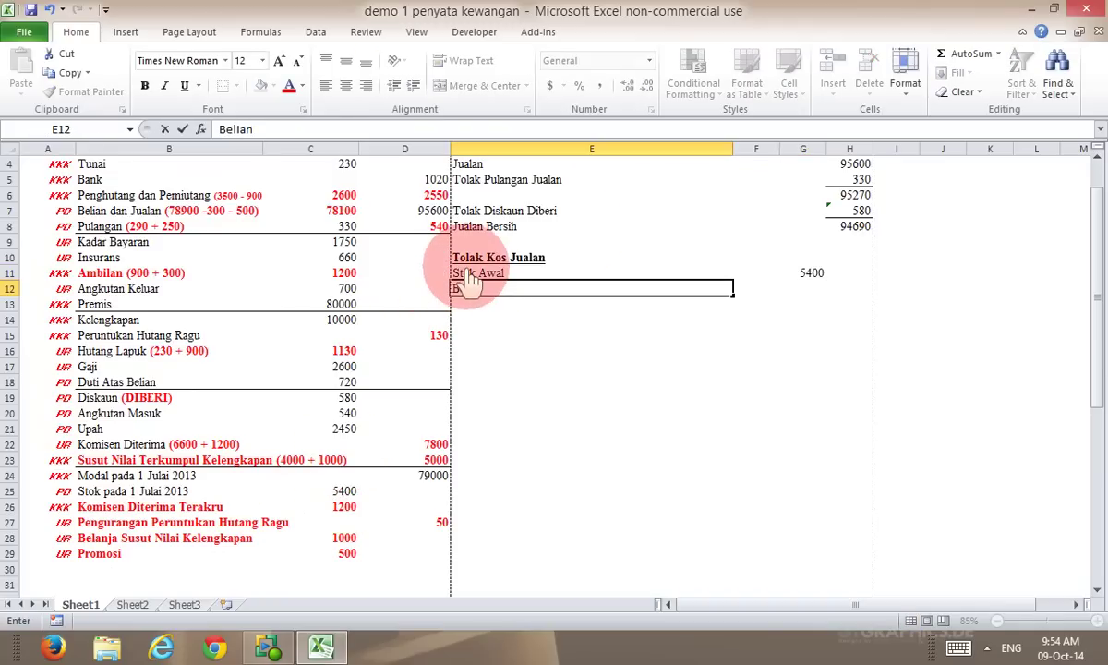
{"action": "type", "text": "lian"}
{"action": "left_click", "coordinate": [763, 293]}
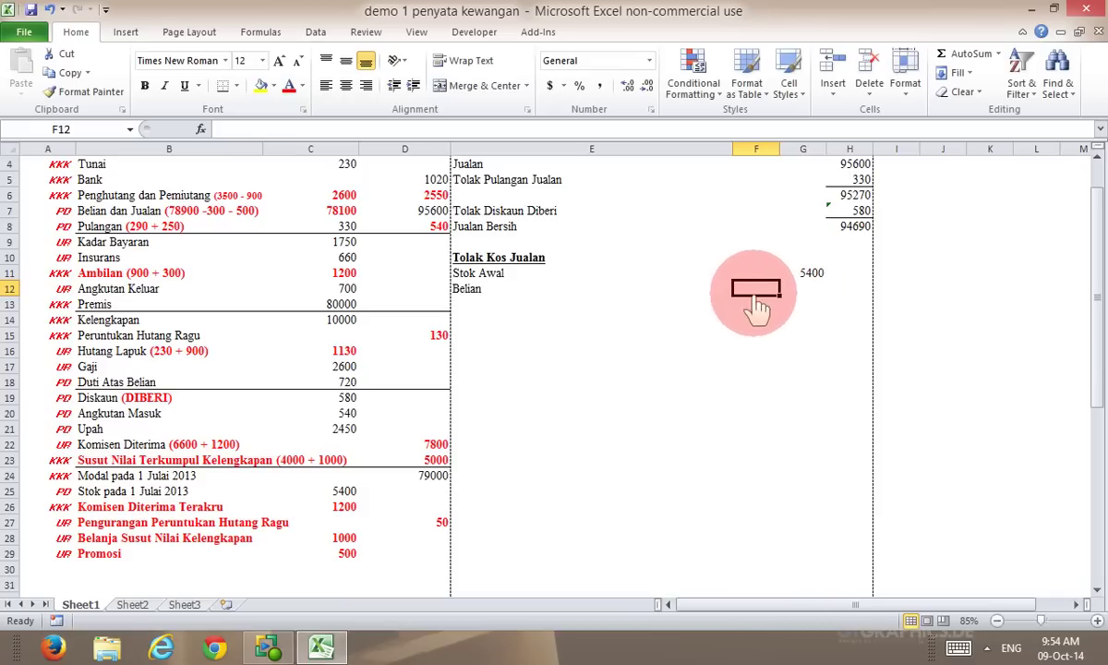
{"action": "type", "text": "="}
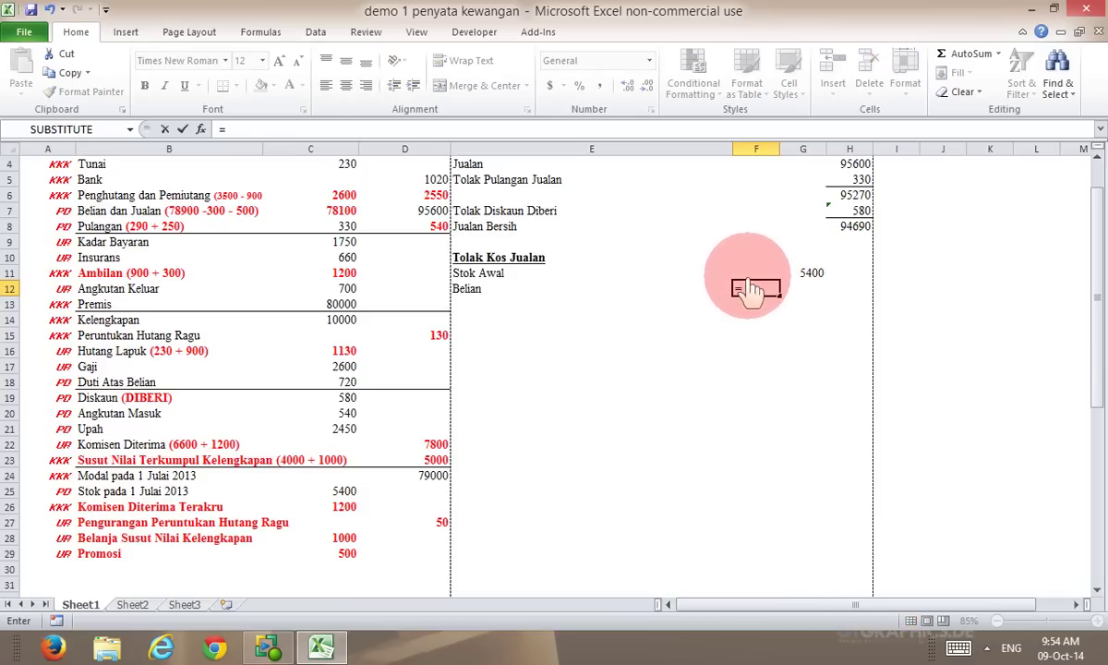
{"action": "scroll", "coordinate": [296, 302], "scroll_direction": "up", "scroll_amount": 1}
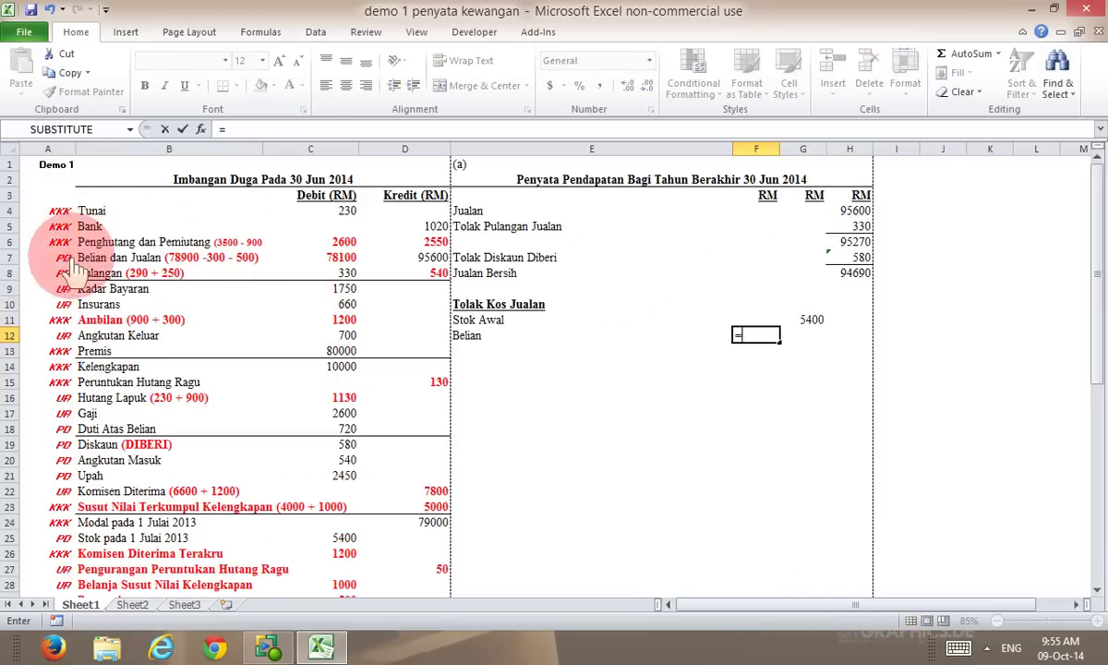
{"action": "left_click", "coordinate": [342, 267]}
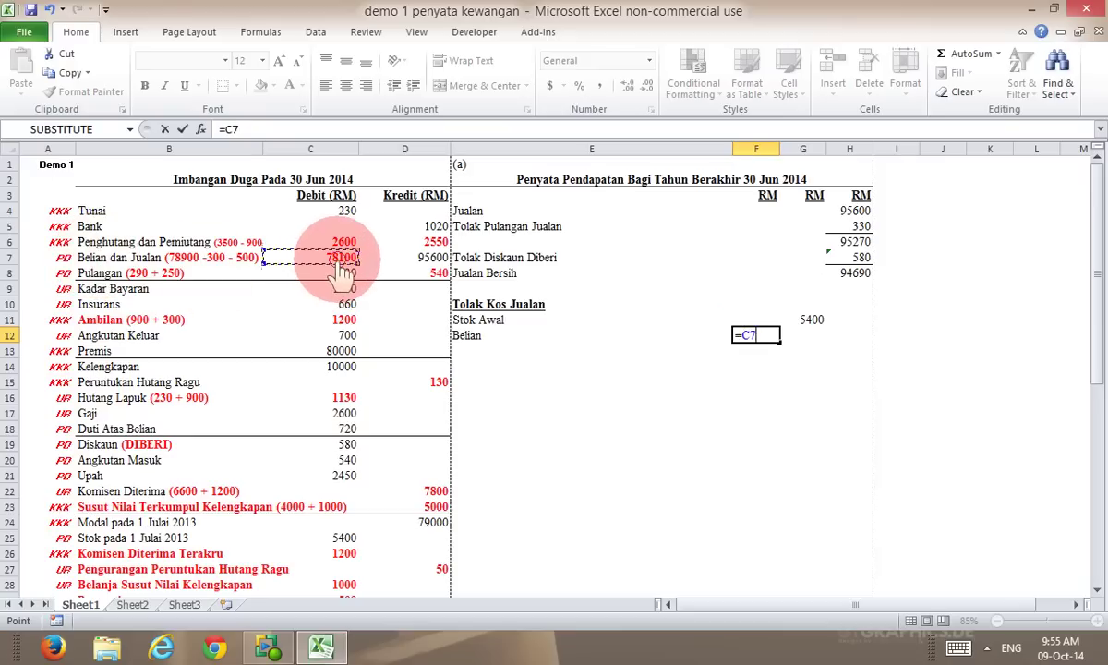
{"action": "key", "text": "Return"}
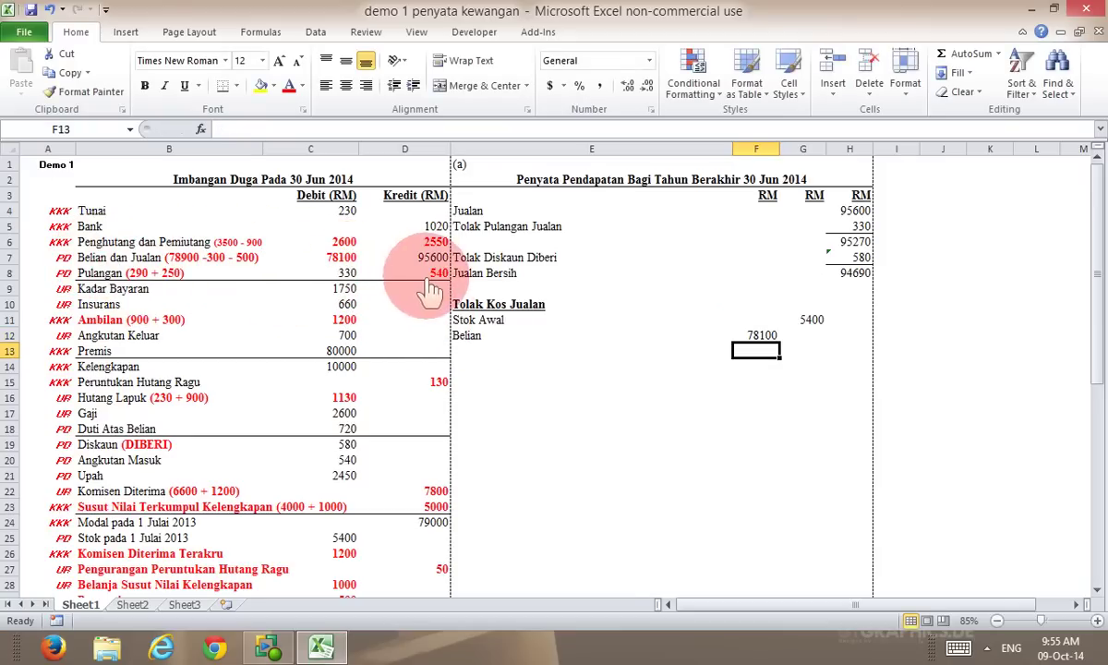
Label E13 as Tolak Pulangan Belian and link F13 to the credit amount for Pulangan (D8)
{"action": "left_click", "coordinate": [477, 358]}
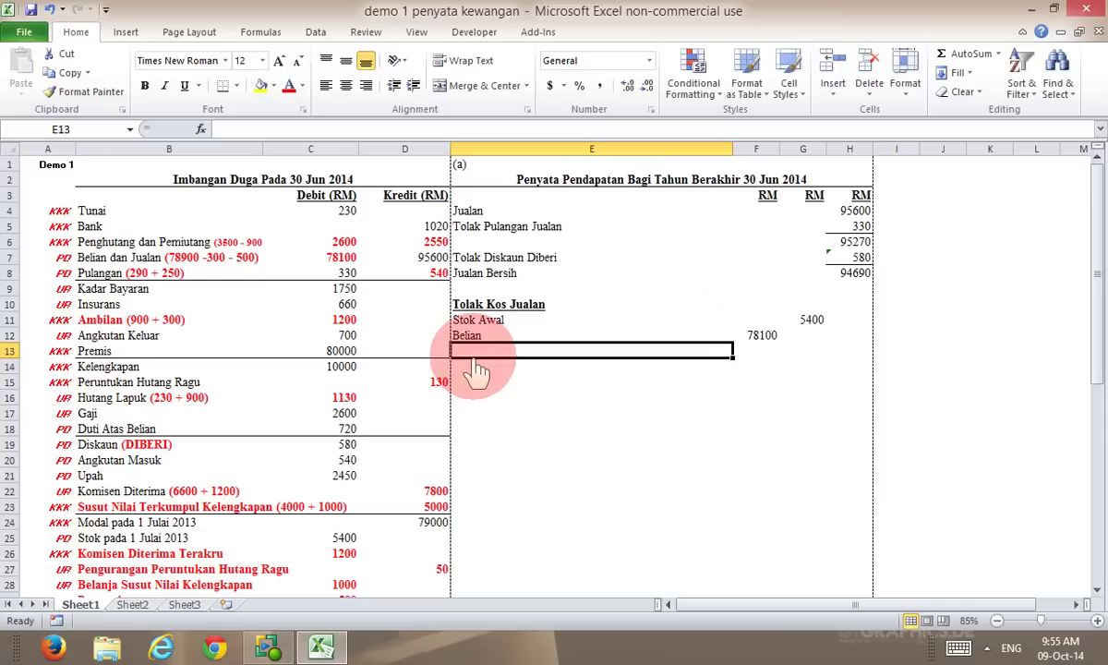
{"action": "type", "text": "Tolak Pulangan Belian"}
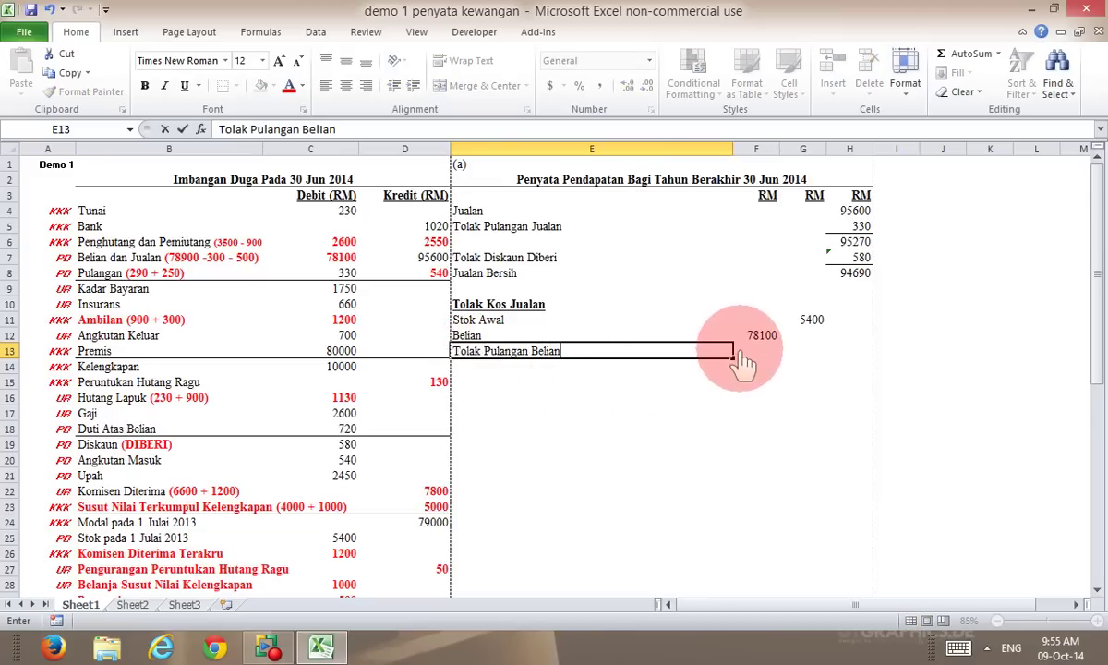
{"action": "left_click", "coordinate": [747, 358]}
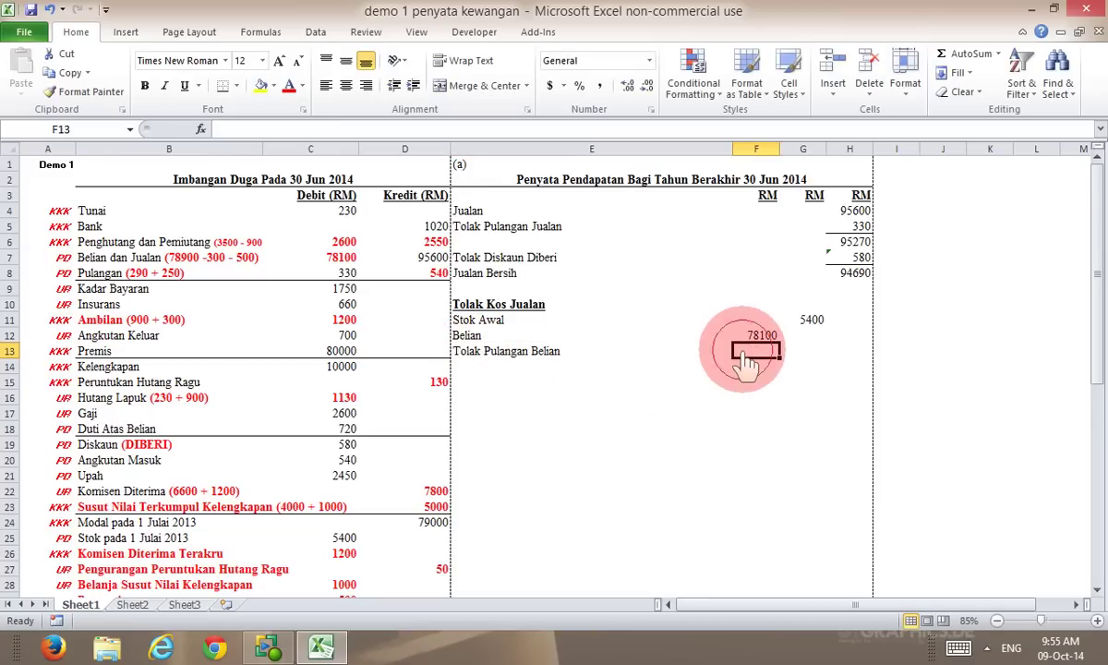
{"action": "type", "text": "="}
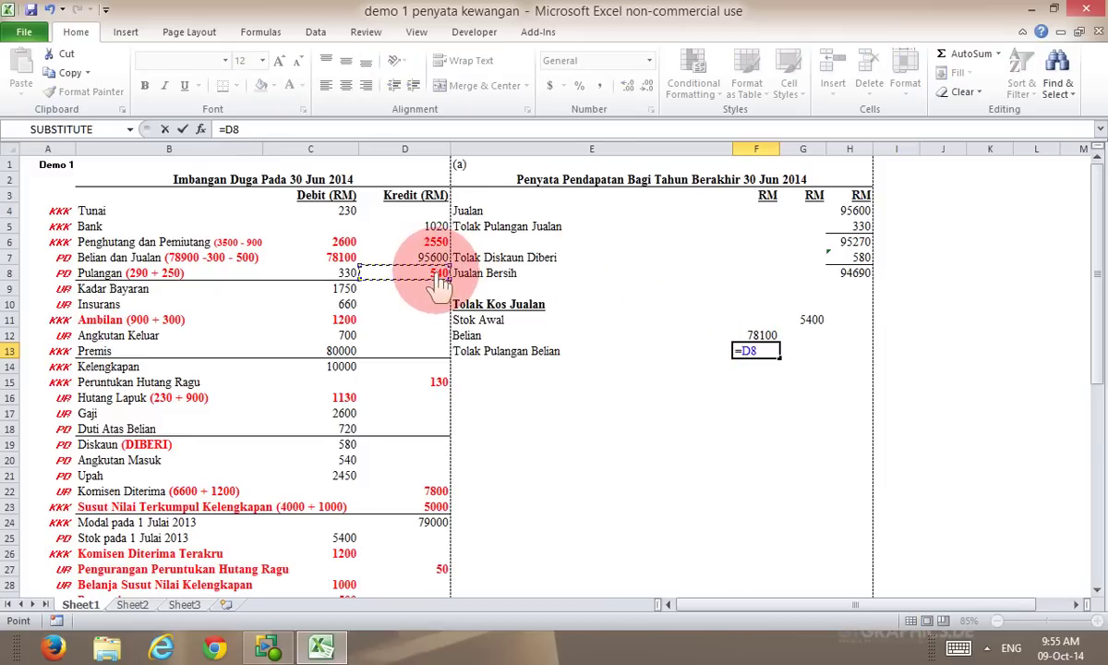
{"action": "key", "text": "Return"}
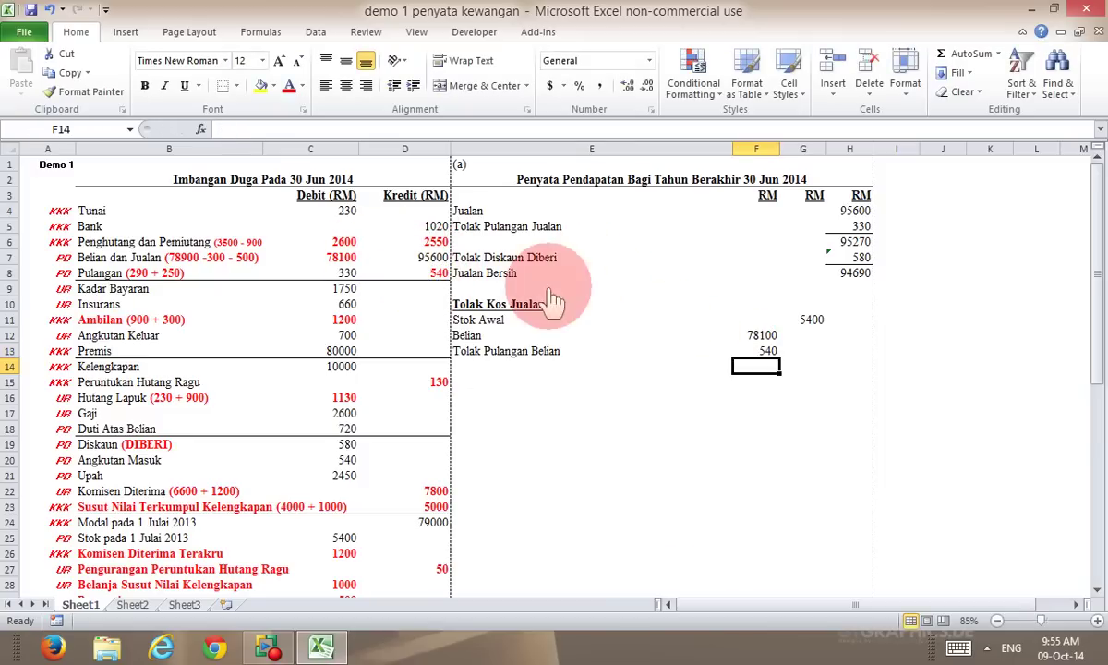
Add a bottom border to F13 and subtract the purchase returns in F14 with =F12-F13
{"action": "left_click", "coordinate": [755, 352]}
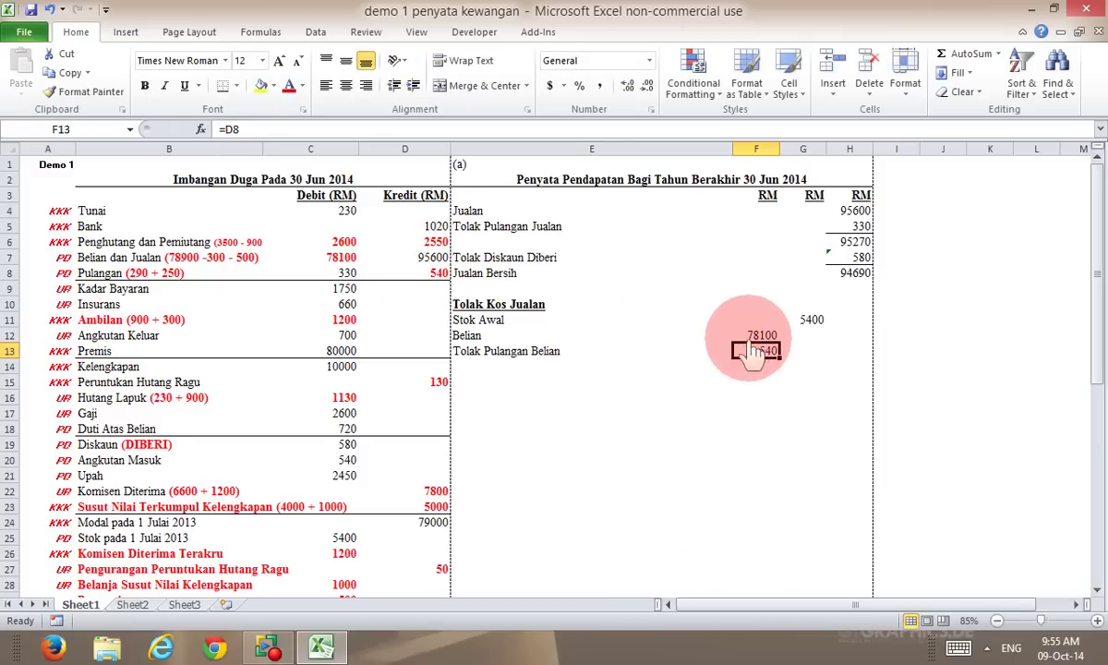
{"action": "left_click", "coordinate": [225, 86]}
{"action": "left_click", "coordinate": [765, 445]}
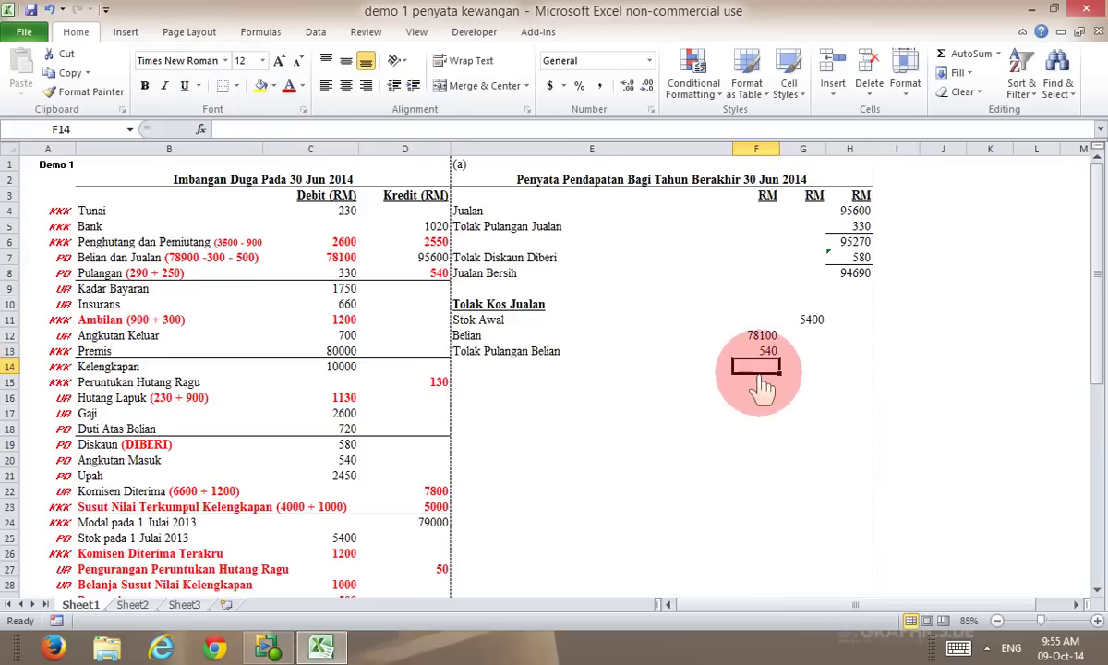
{"action": "type", "text": "=F12"}
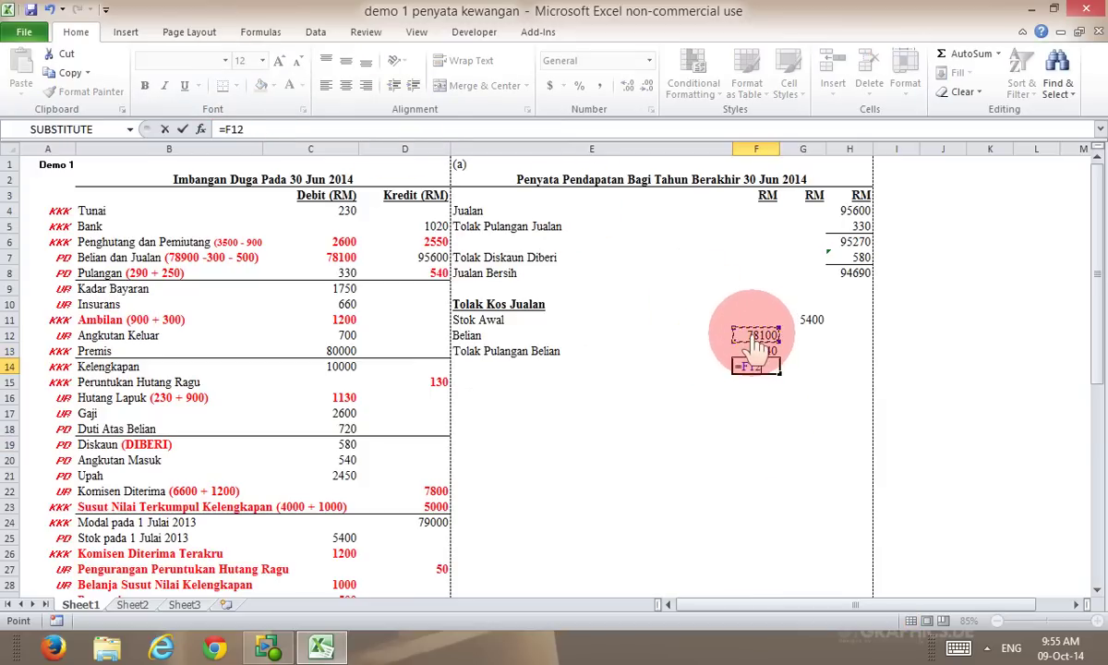
{"action": "type", "text": "-"}
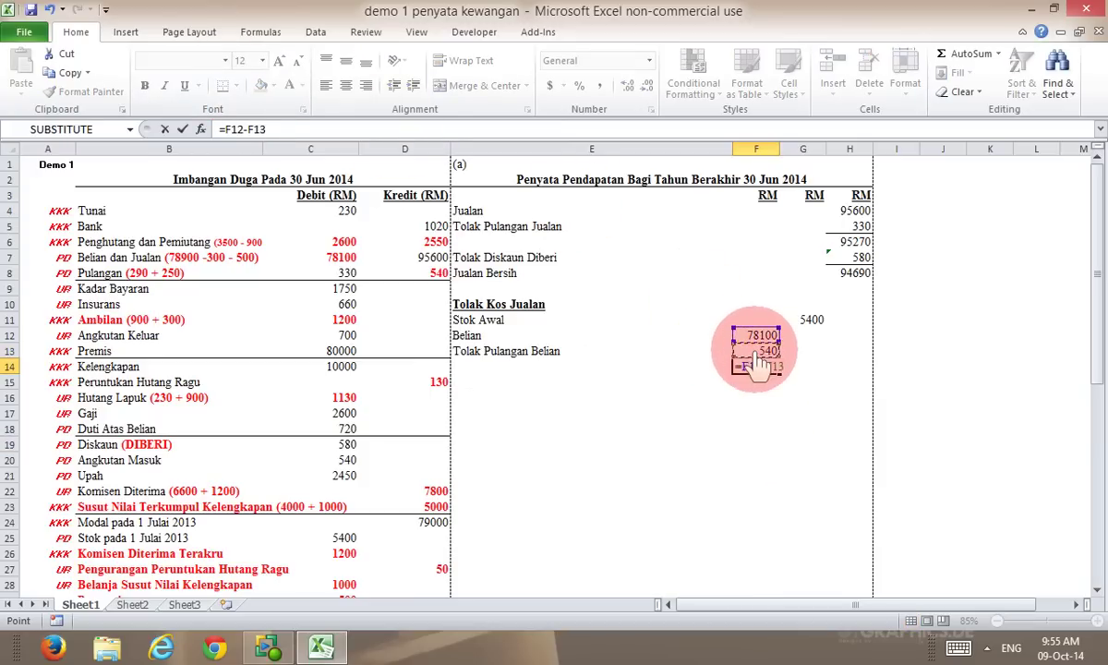
{"action": "key", "text": "Return"}
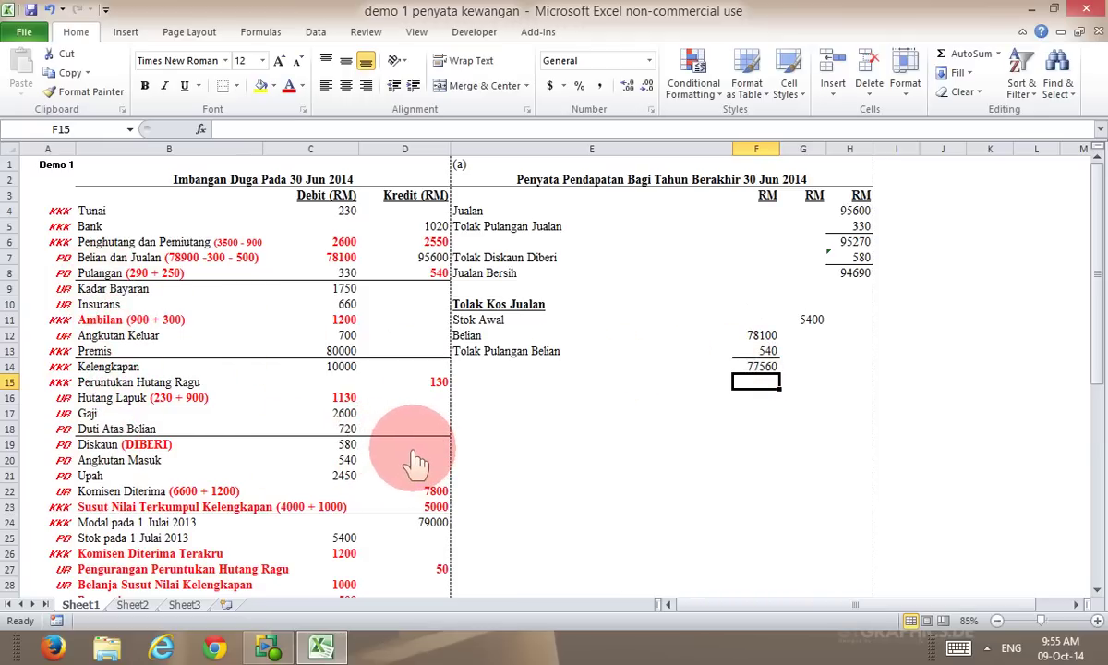
Label the net purchases row in E14 as Belian Bersih
{"action": "left_click", "coordinate": [464, 371]}
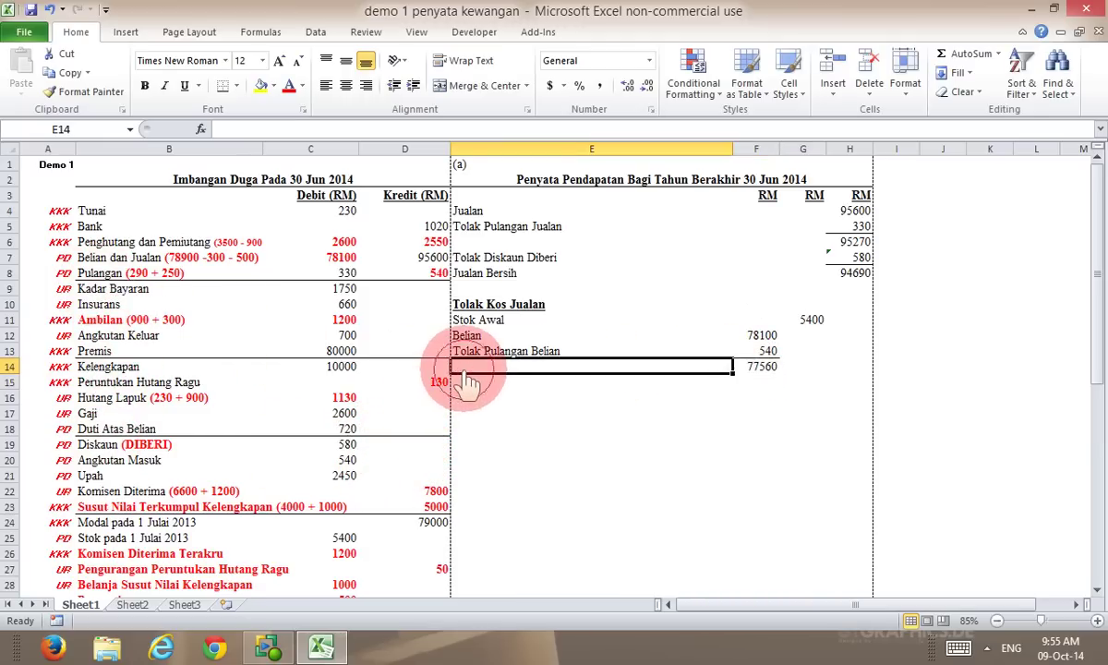
{"action": "type", "text": "Belian Bersih"}
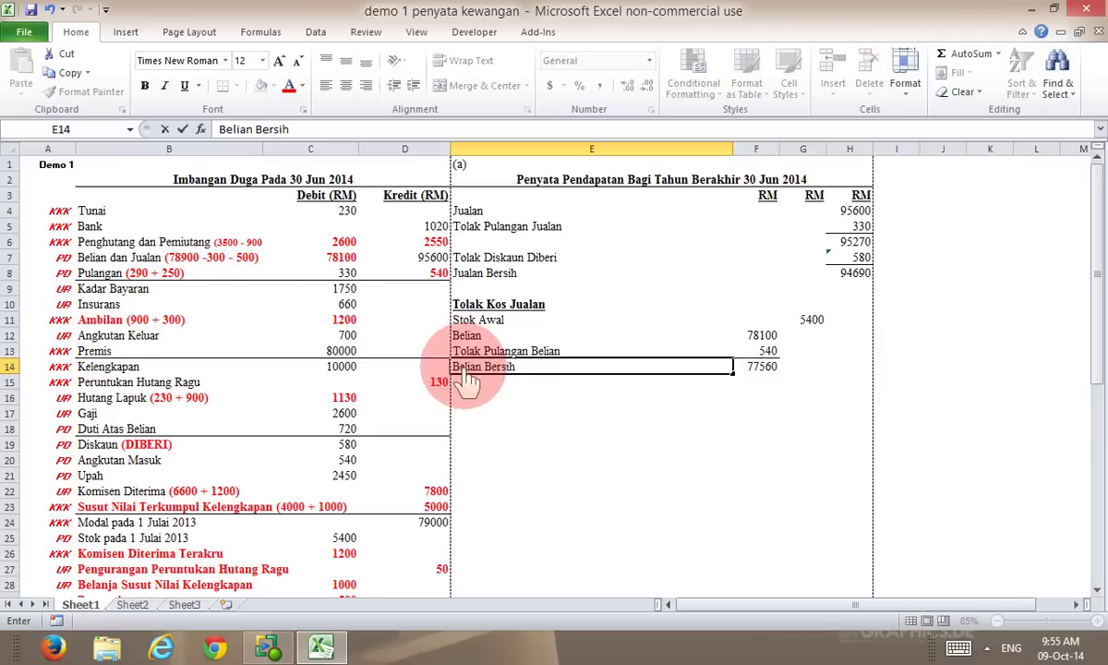
{"action": "key", "text": "Return"}
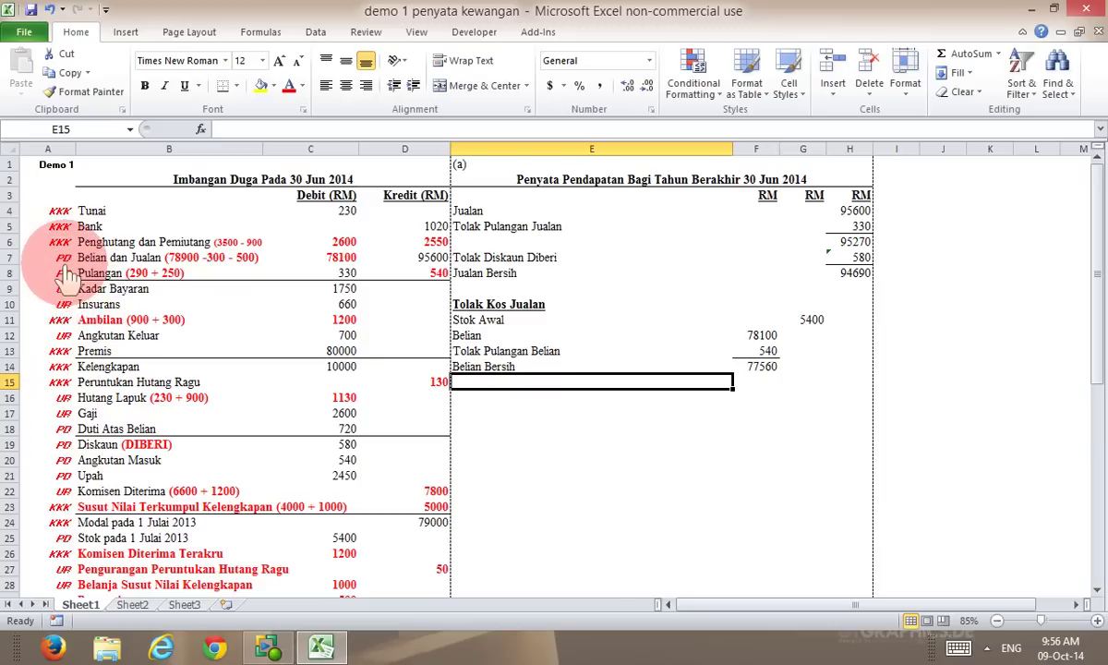
Change the font colour of the PD codes in A7, A8, A19 and A25 to black to mark those items as used
{"action": "left_click_drag", "start_coordinate": [63, 257], "coordinate": [62, 273]}
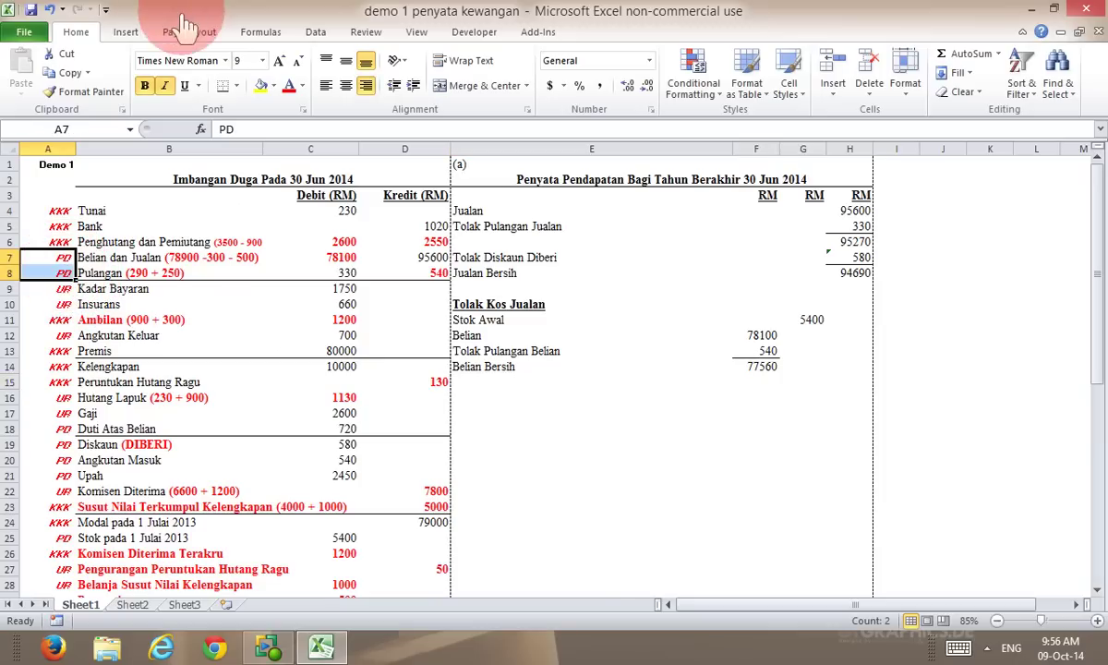
{"action": "left_click", "coordinate": [301, 85]}
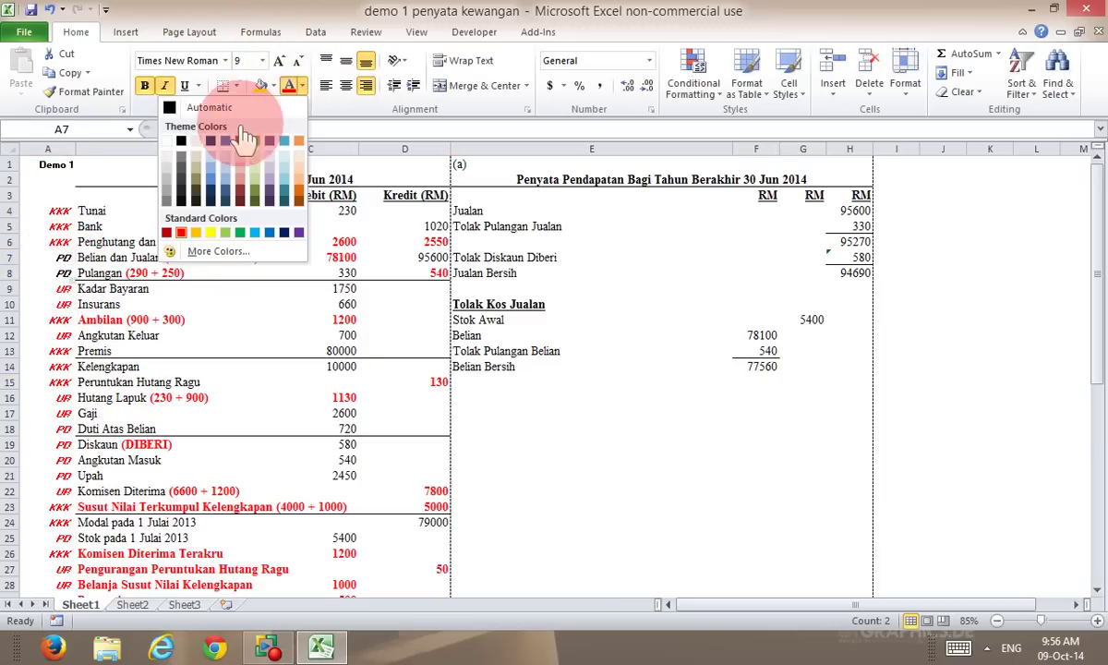
{"action": "left_click", "coordinate": [180, 142]}
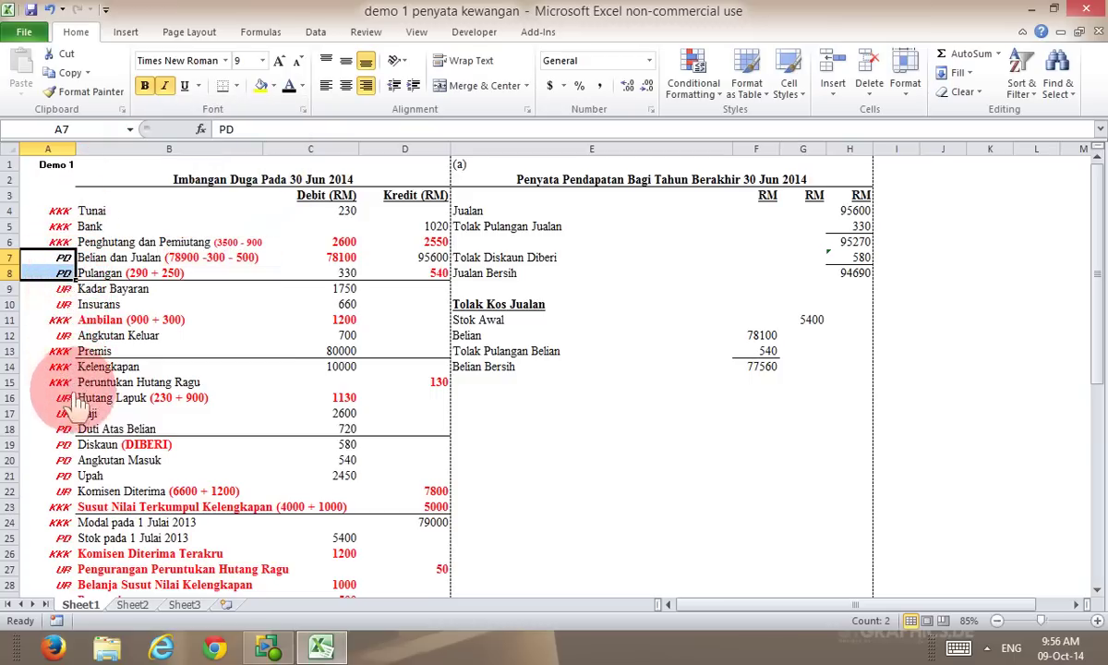
{"action": "left_click", "coordinate": [65, 446]}
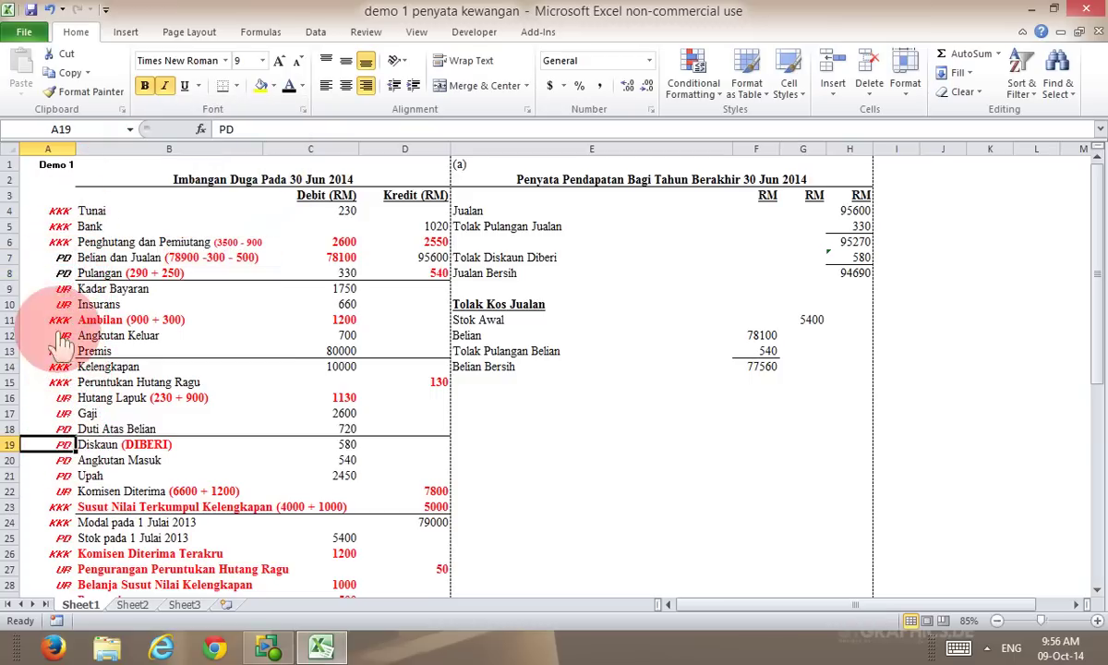
{"action": "left_click", "coordinate": [289, 91]}
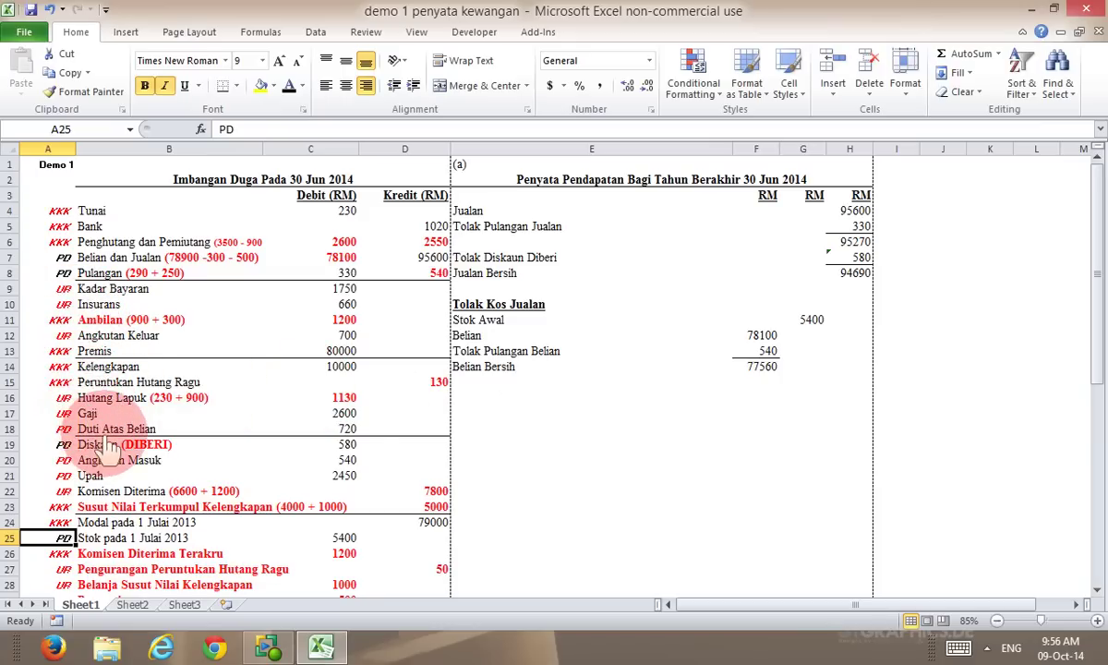
Label E15 as Duti Atas Belian and link F15 to its debit amount in C18
{"action": "left_click", "coordinate": [517, 386]}
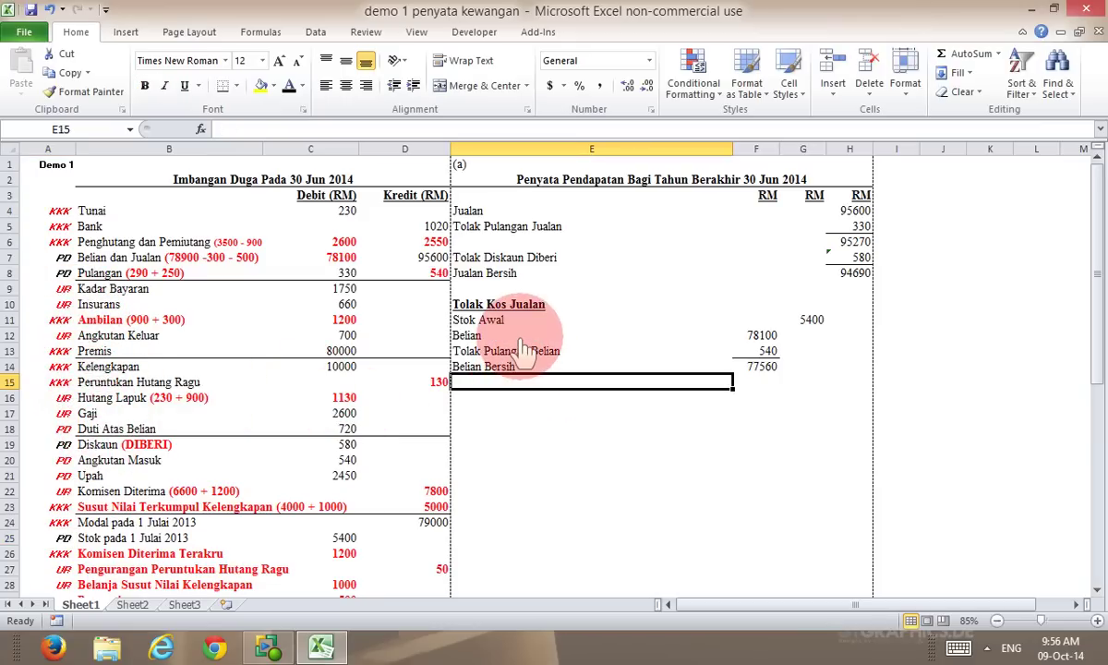
{"action": "type", "text": "Duti Atas Belian"}
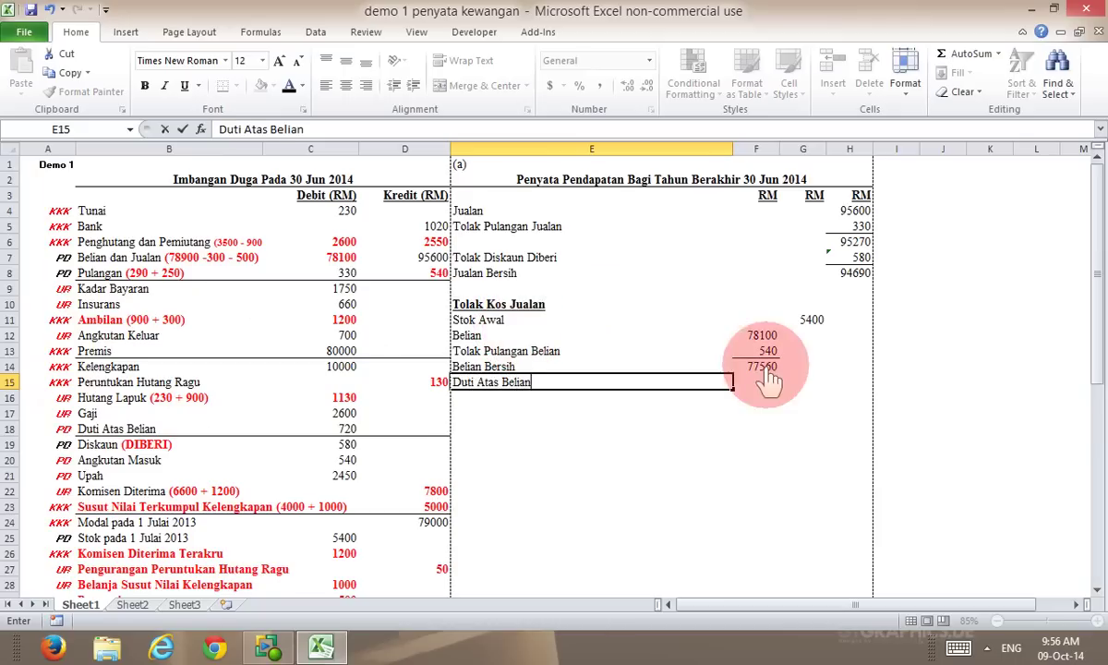
{"action": "left_click", "coordinate": [758, 386]}
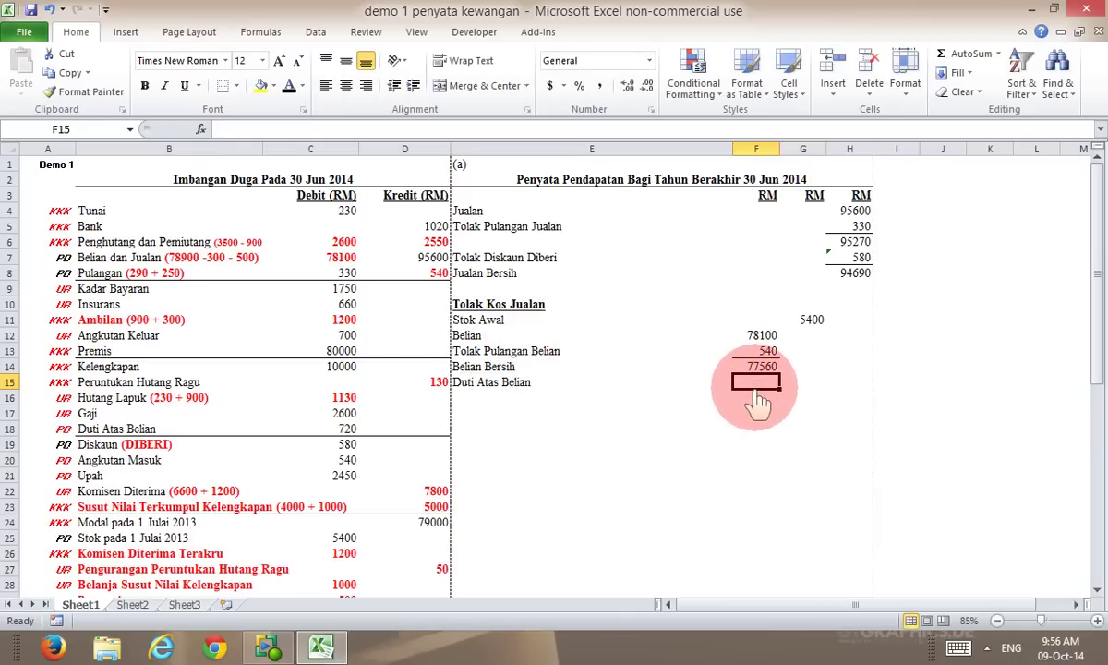
{"action": "type", "text": "="}
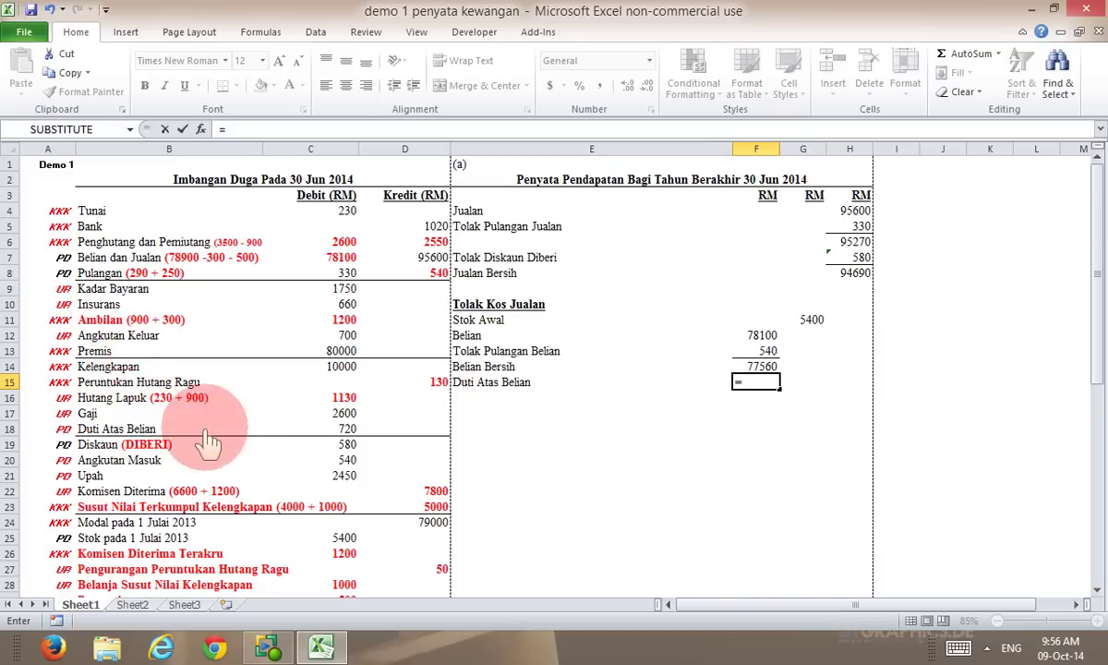
{"action": "left_click", "coordinate": [344, 431]}
{"action": "key", "text": "Return"}
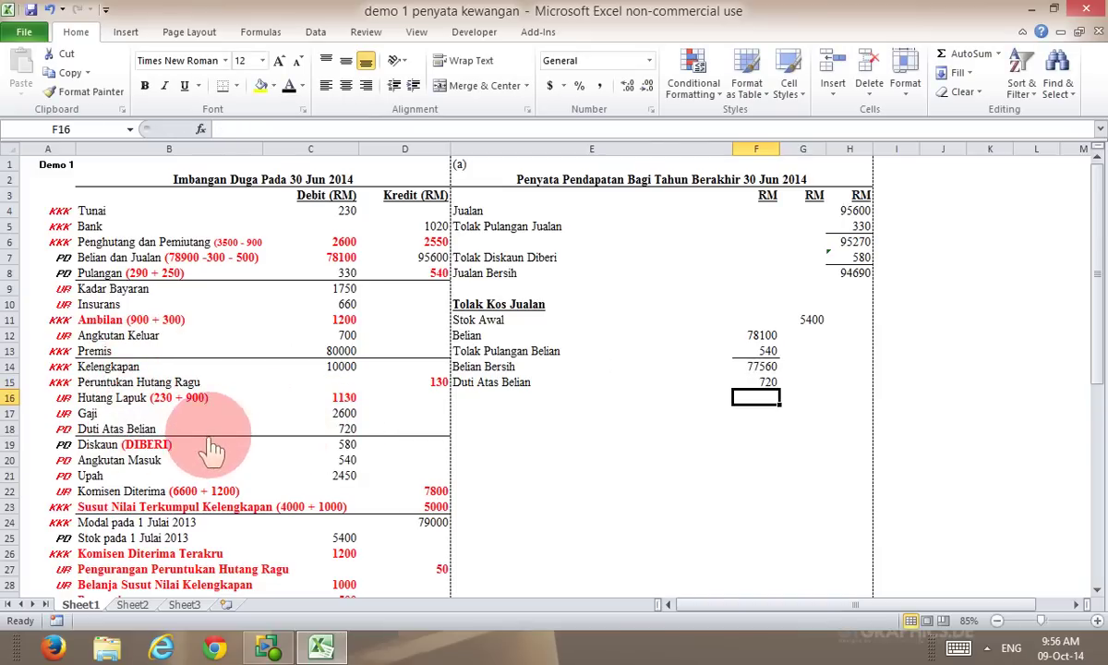
Label E16 as Angkutan Masuk and link F16 to its debit amount in C20
{"action": "left_click", "coordinate": [483, 400]}
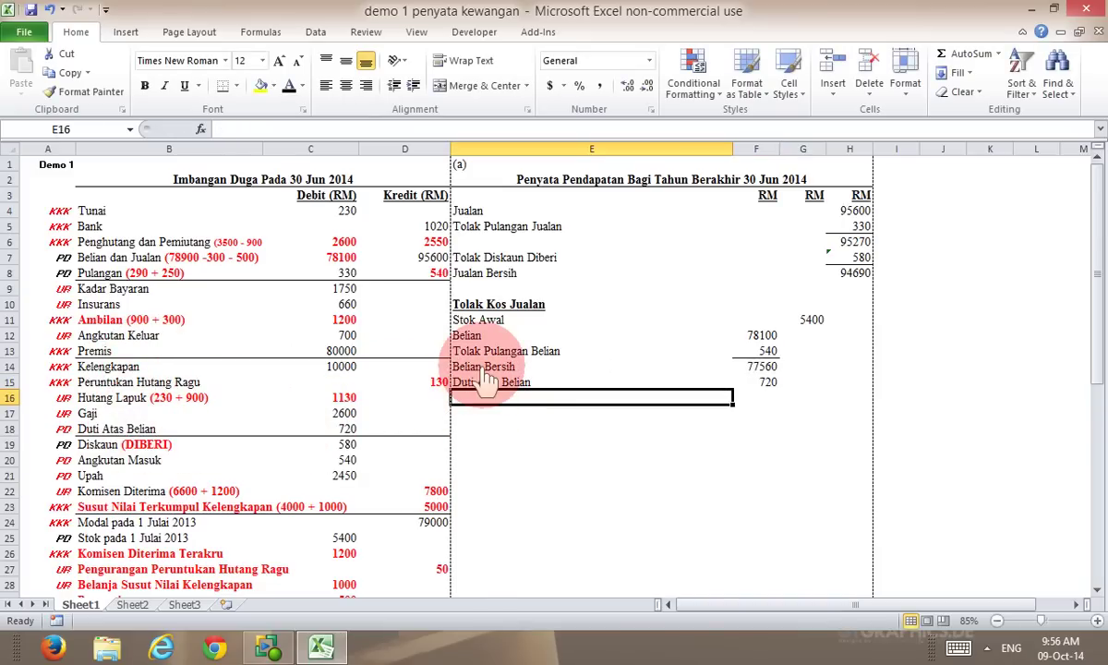
{"action": "type", "text": "Angkutan MAsuk"}
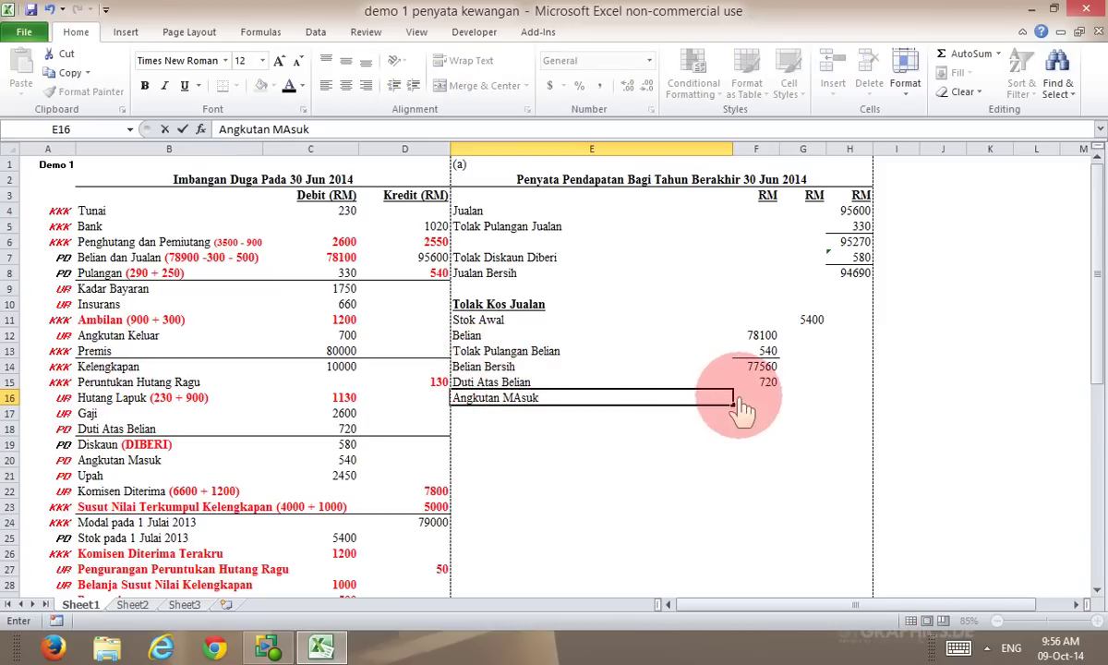
{"action": "left_click", "coordinate": [744, 400]}
{"action": "type", "text": "="}
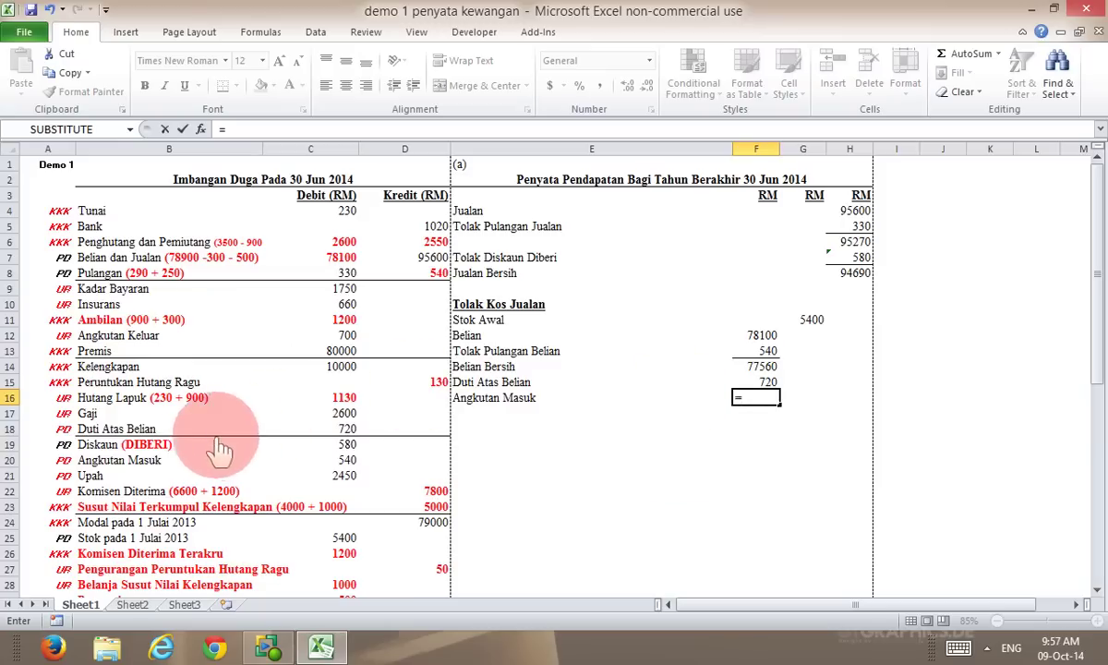
{"action": "left_click", "coordinate": [340, 460]}
{"action": "key", "text": "Return"}
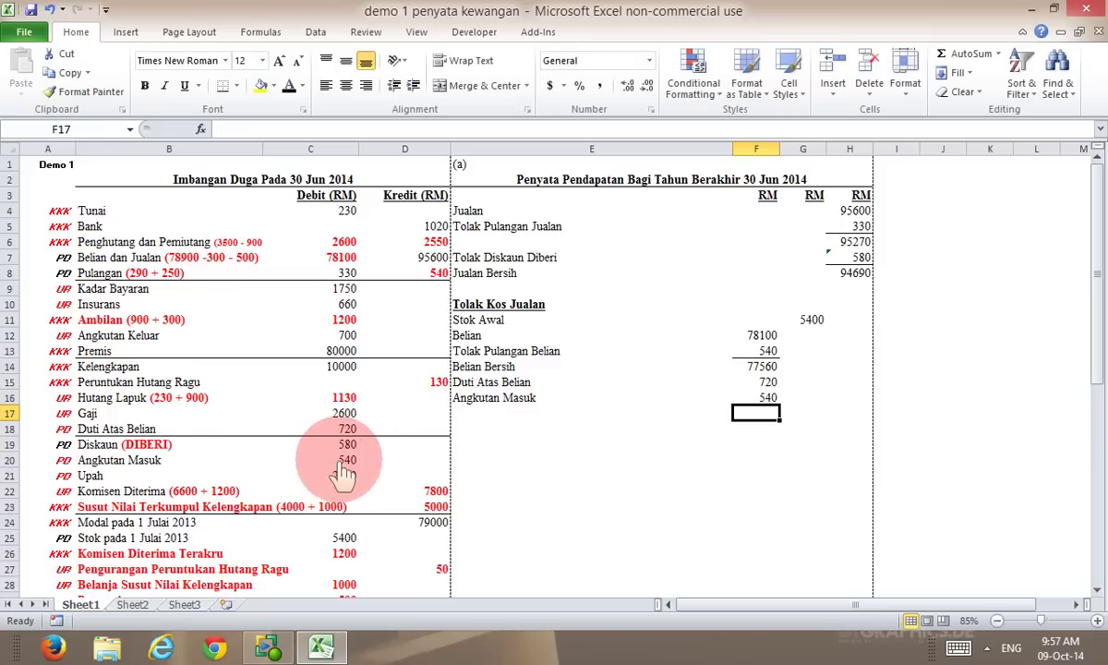
Label E17 as Upah and link F17 to its debit amount in C21
{"action": "left_click", "coordinate": [494, 416]}
{"action": "type", "text": "Upa"}
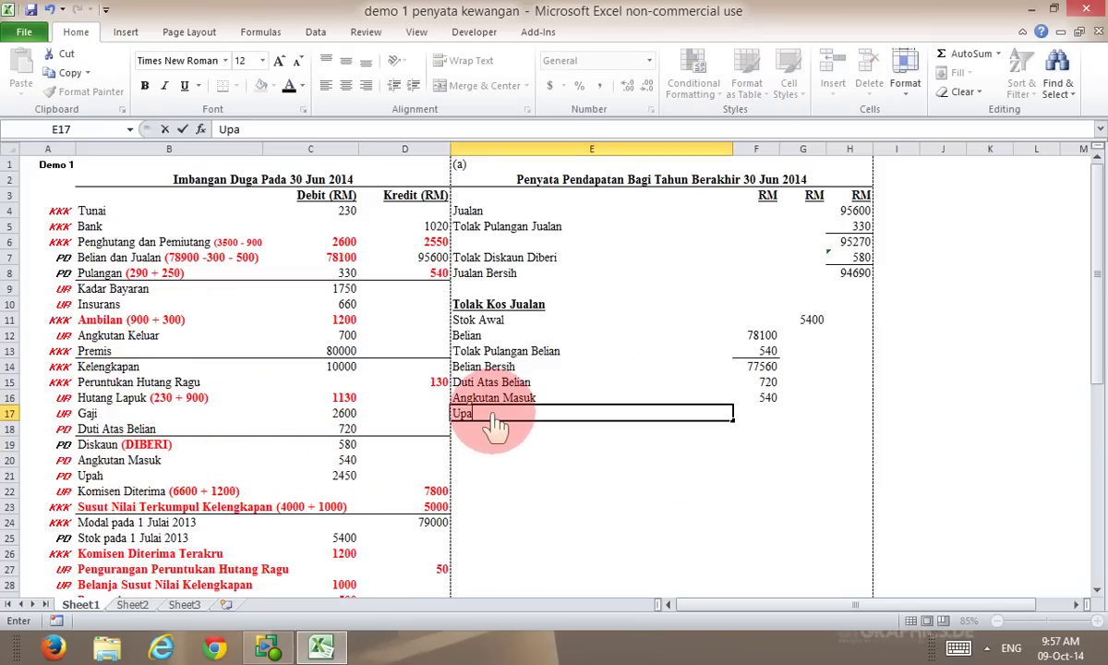
{"action": "type", "text": "h"}
{"action": "left_click", "coordinate": [772, 418]}
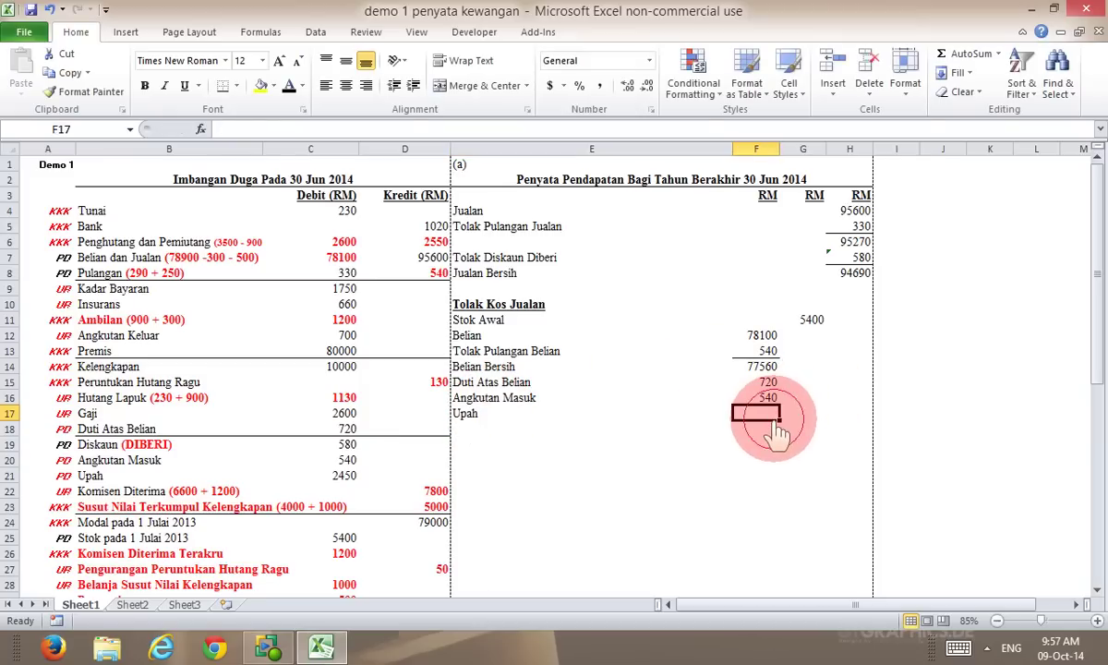
{"action": "type", "text": "="}
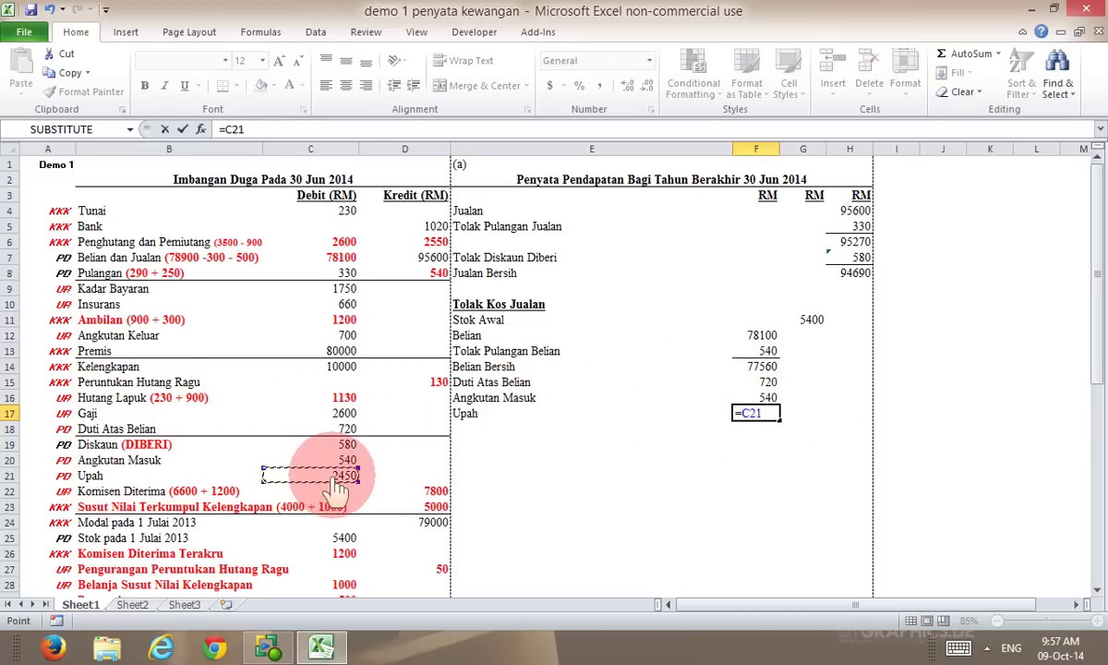
{"action": "key", "text": "Return"}
Change the font colour of the PD codes in A20:A21 and A18 to black to mark those items as used
{"action": "left_click_drag", "start_coordinate": [57, 461], "coordinate": [66, 479]}
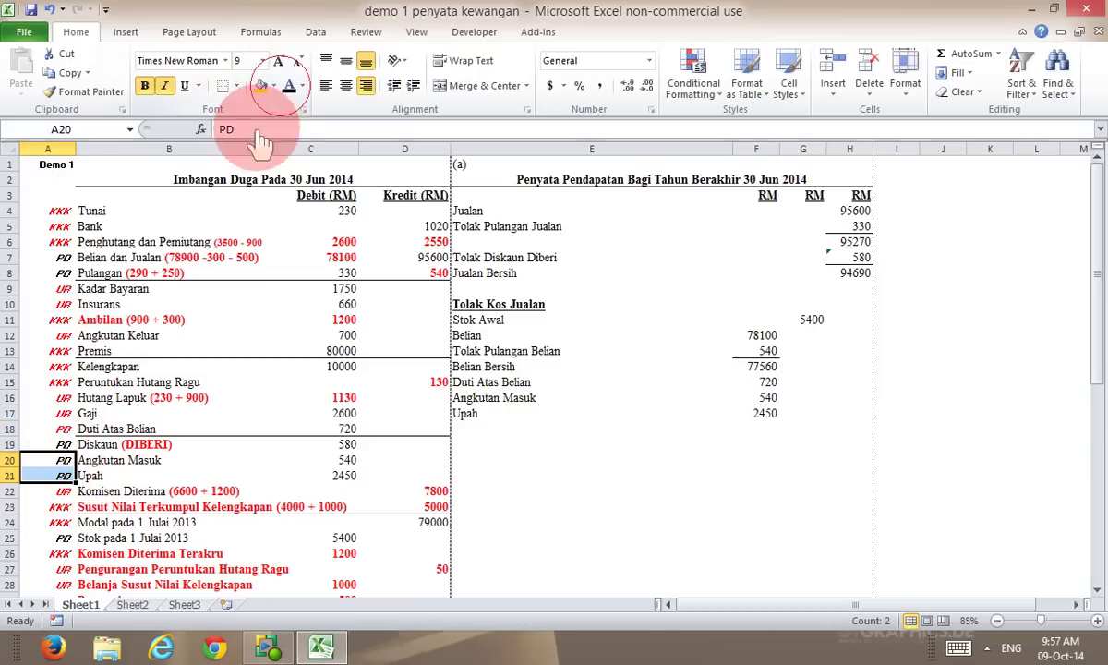
{"action": "left_click", "coordinate": [57, 428]}
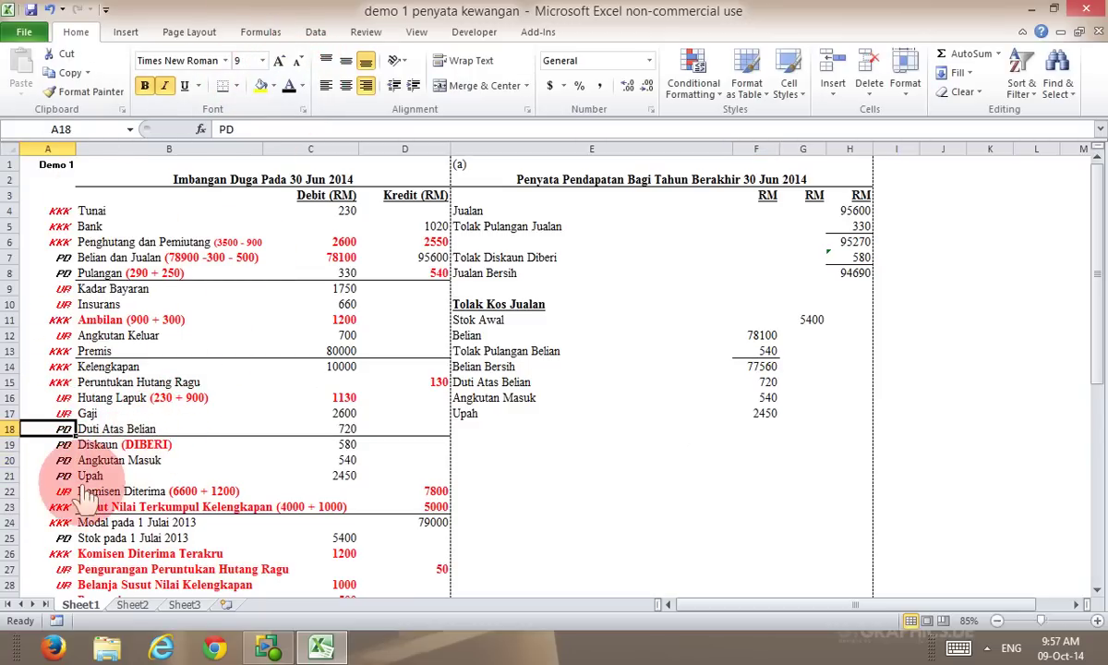
{"action": "scroll", "coordinate": [83, 496], "scroll_direction": "down", "scroll_amount": 1}
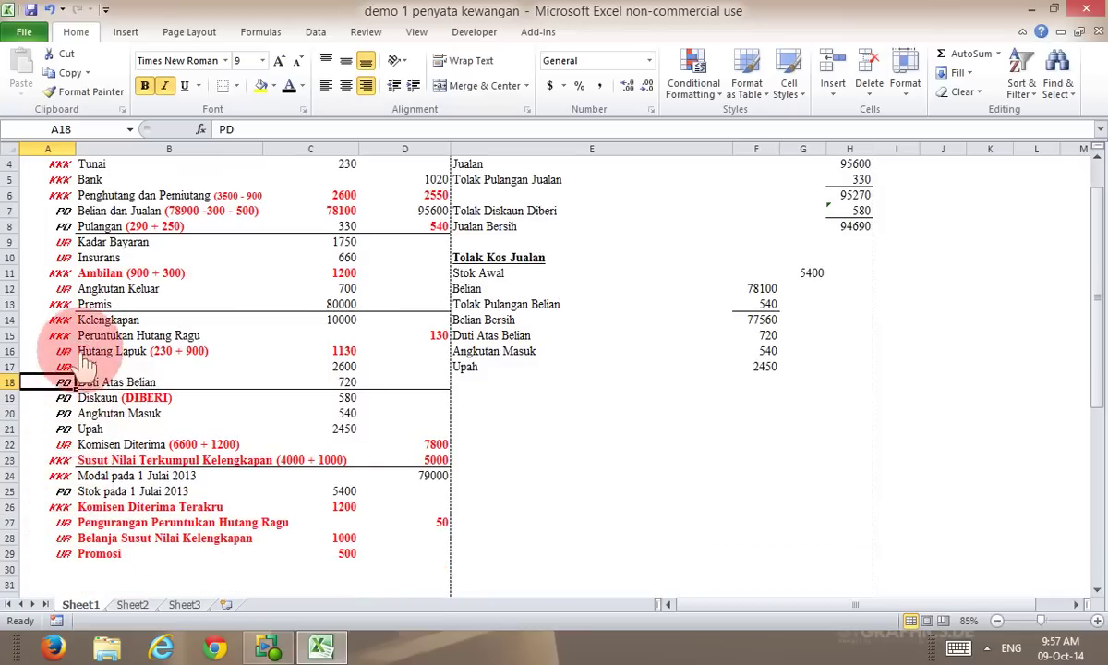
{"action": "scroll", "coordinate": [63, 268], "scroll_direction": "up", "scroll_amount": 1}
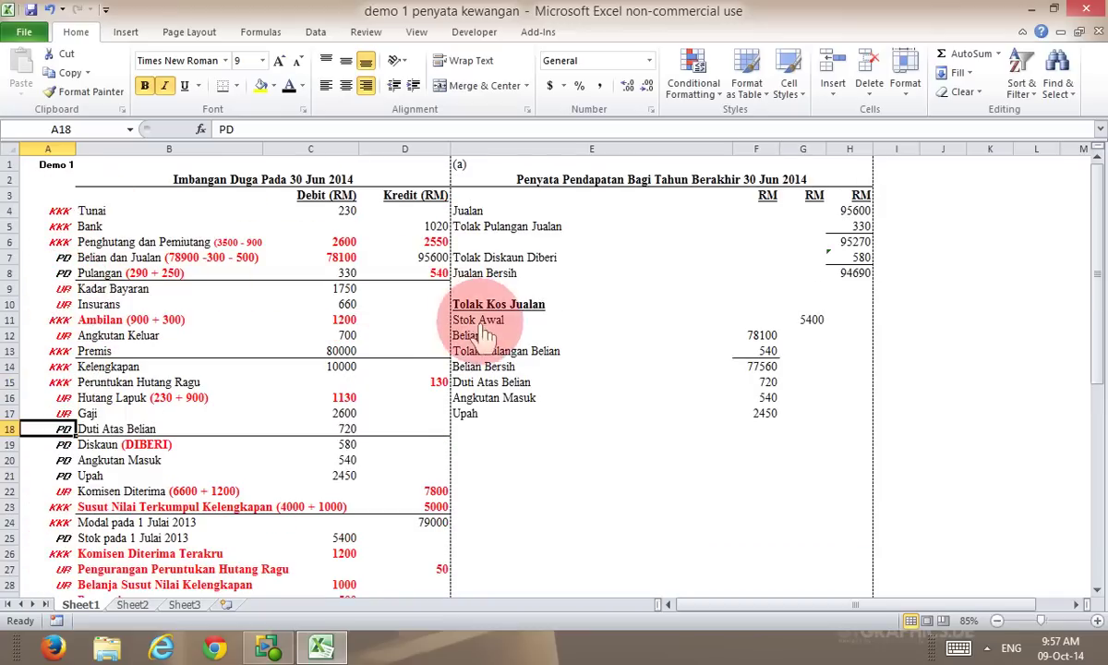
Add a bottom border to F17 and create the Kos Belian row, with its label in E18 and =SUM(F14:F17) in G18
{"action": "left_click", "coordinate": [762, 415]}
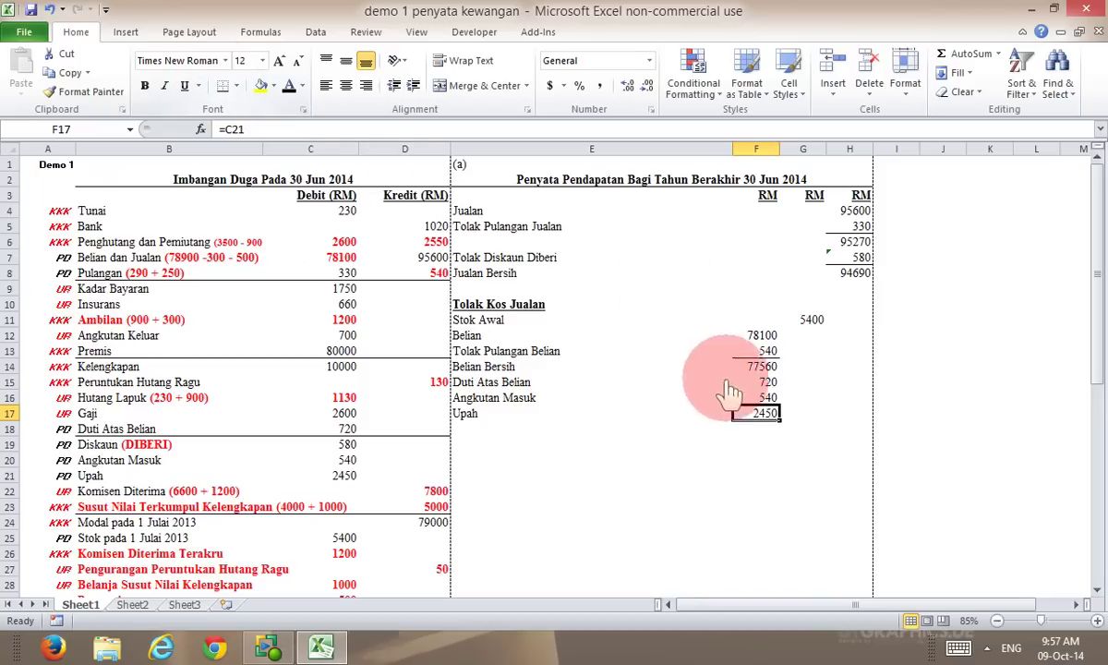
{"action": "left_click", "coordinate": [799, 431]}
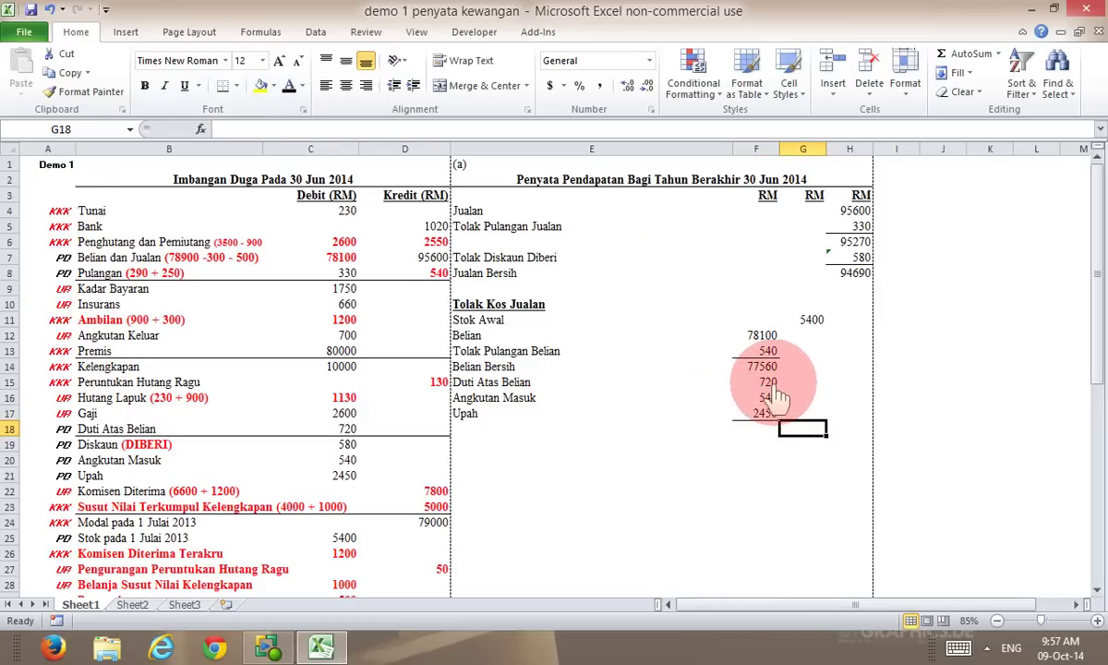
{"action": "type", "text": "="}
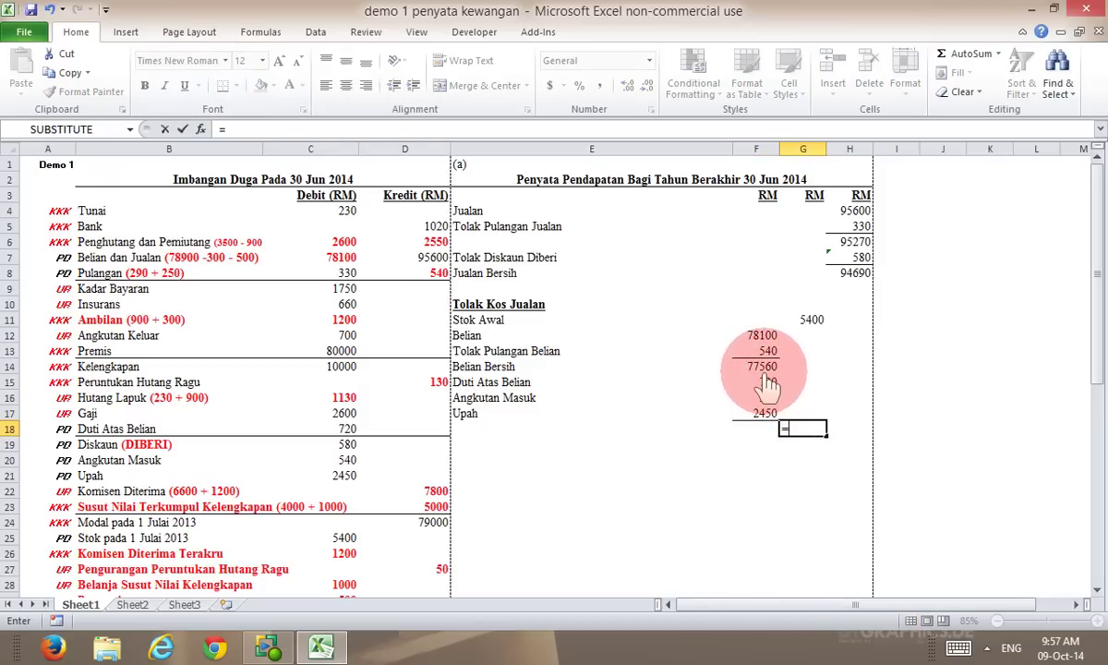
{"action": "type", "text": "sum("}
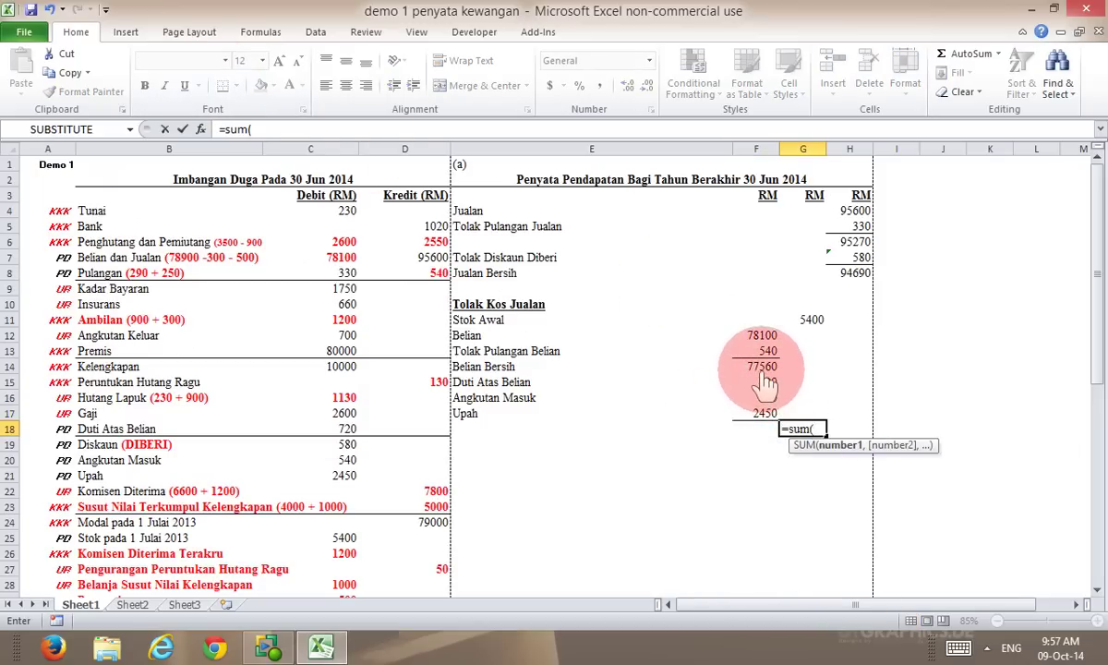
{"action": "left_click_drag", "start_coordinate": [767, 404], "coordinate": [763, 413]}
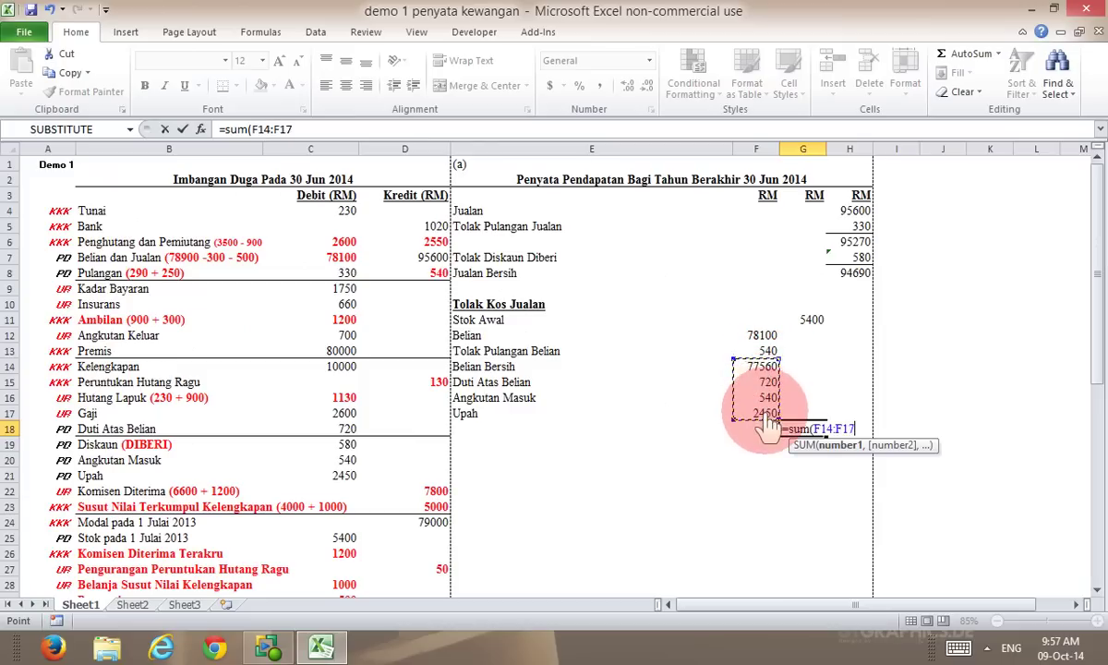
{"action": "key", "text": "Return"}
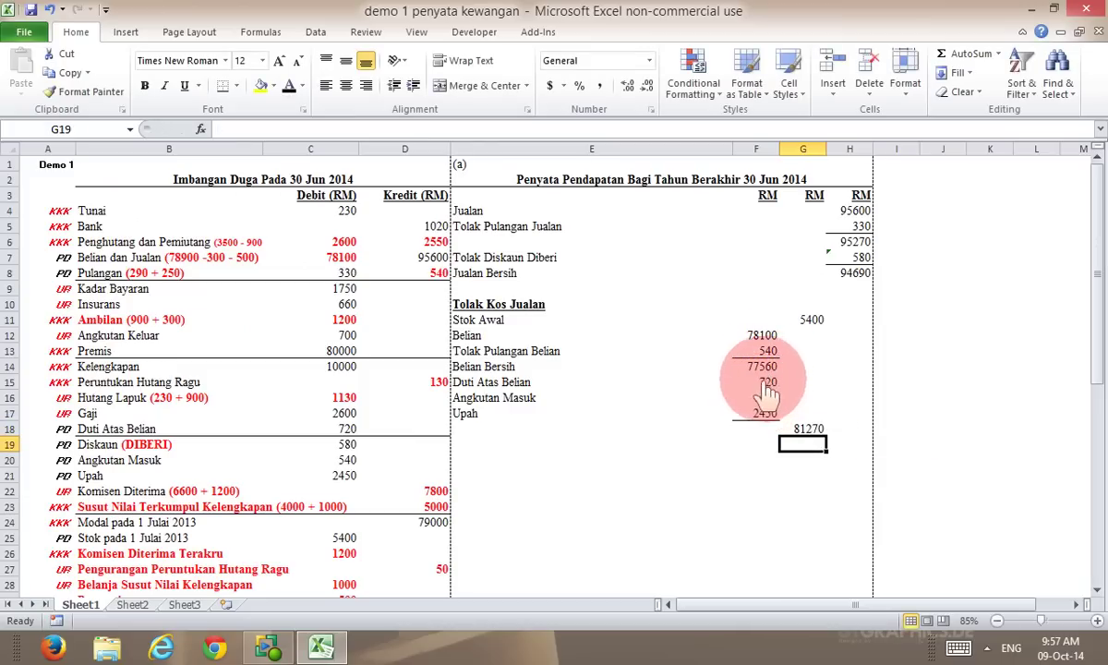
{"action": "left_click", "coordinate": [469, 432]}
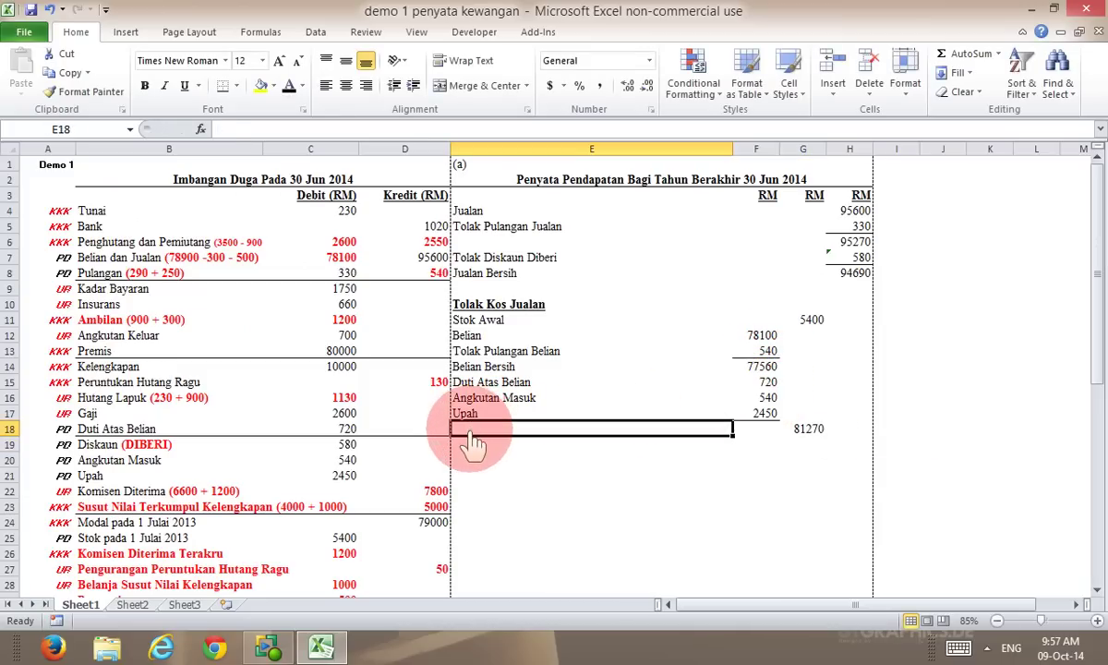
{"action": "type", "text": "Kos Belian"}
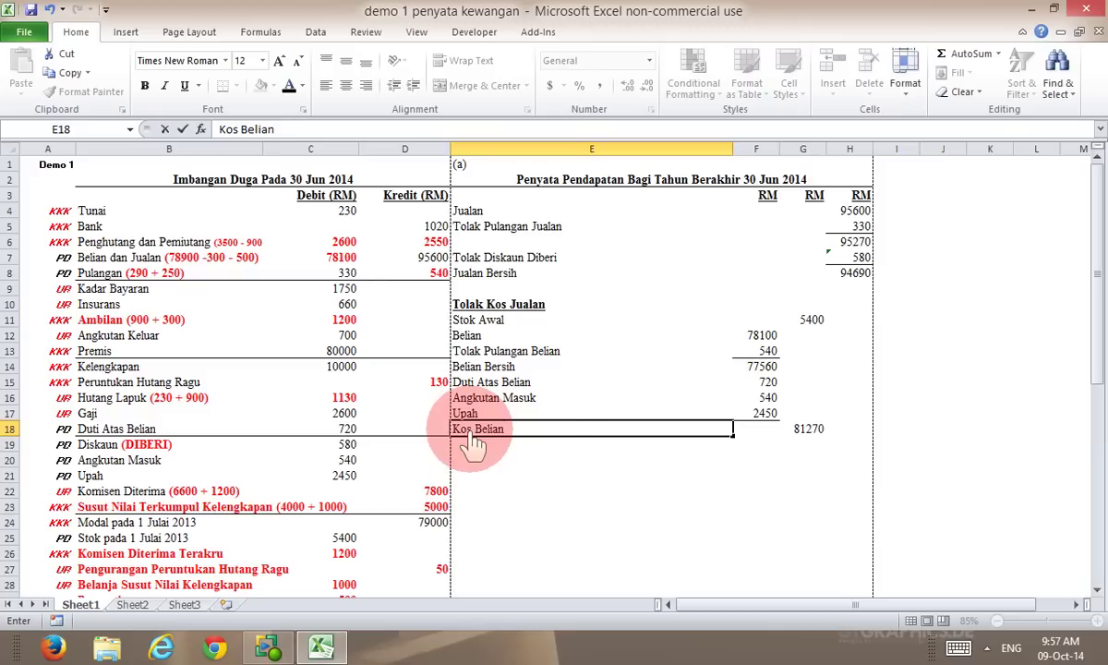
Add a bottom border to G18 and add opening stock to the cost of purchases in G19 with =G11+G18
{"action": "left_click", "coordinate": [796, 430]}
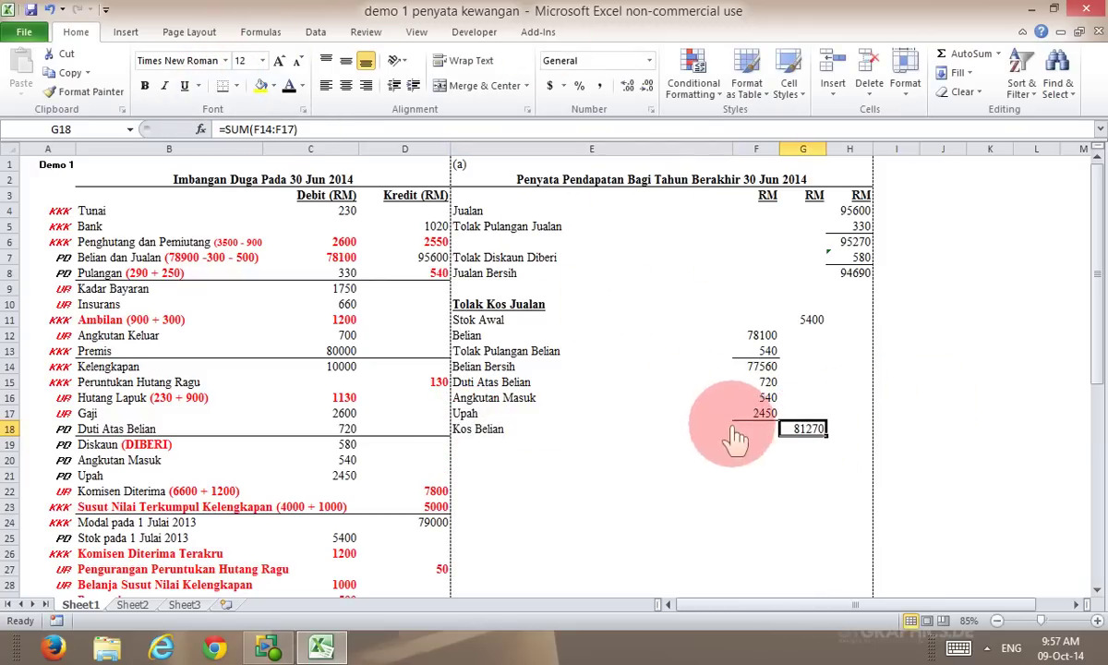
{"action": "left_click", "coordinate": [801, 446]}
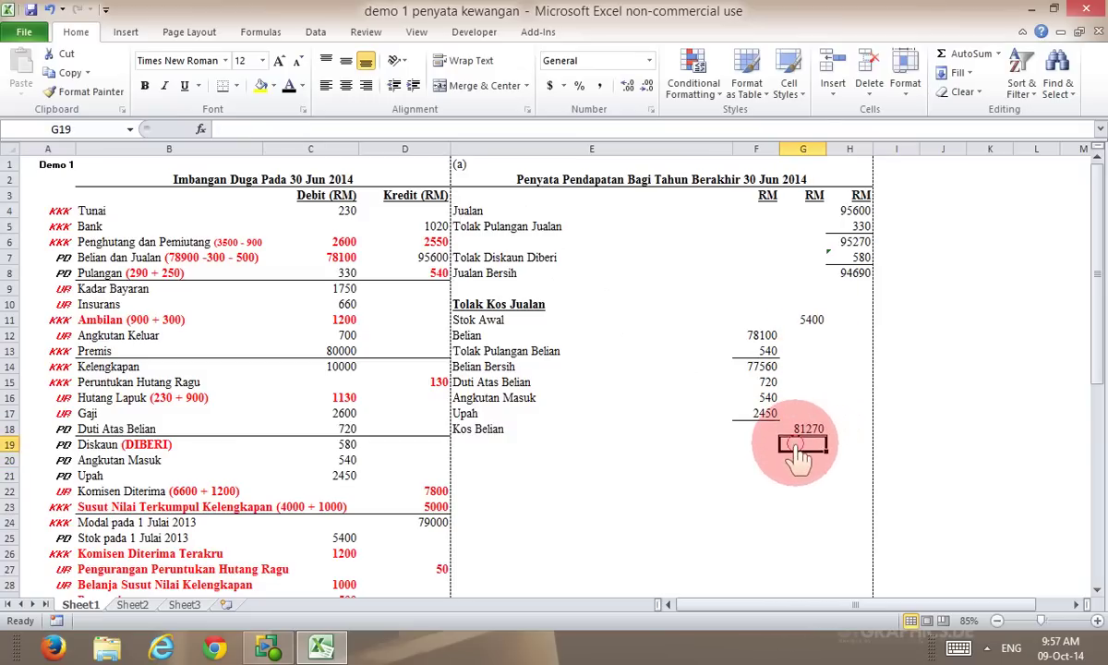
{"action": "type", "text": "="}
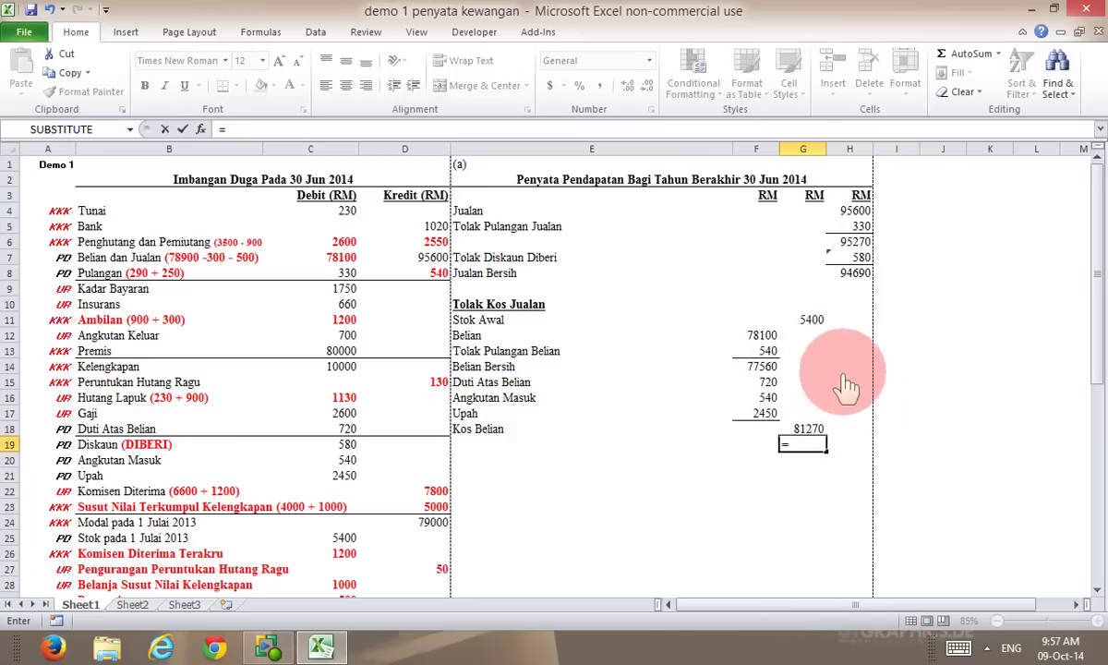
{"action": "left_click", "coordinate": [815, 323]}
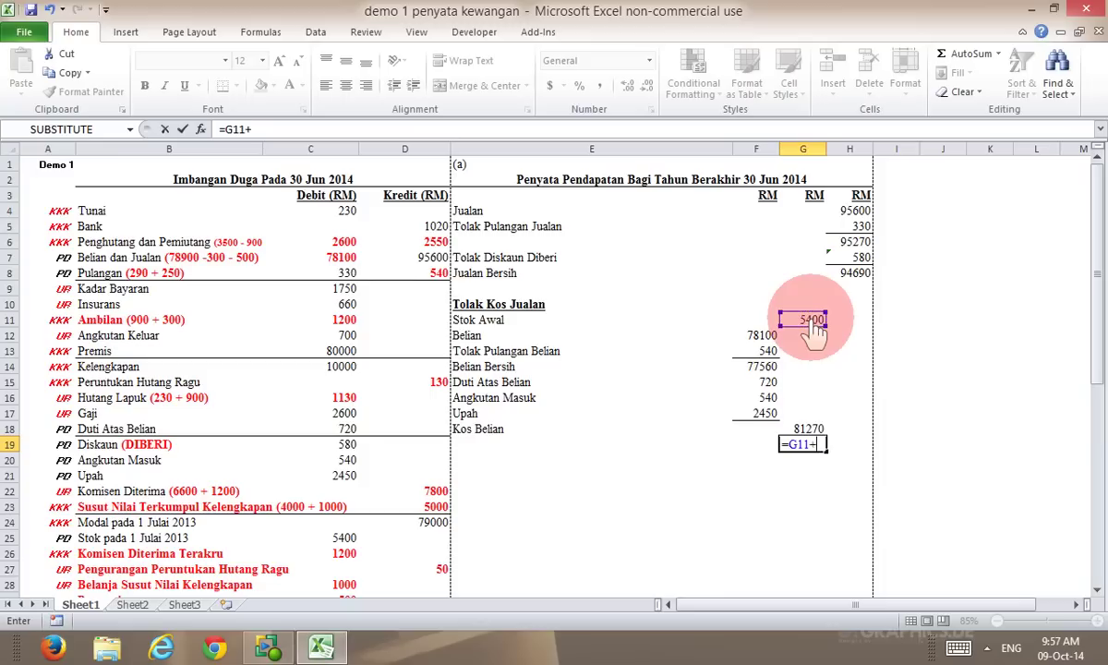
{"action": "type", "text": "+"}
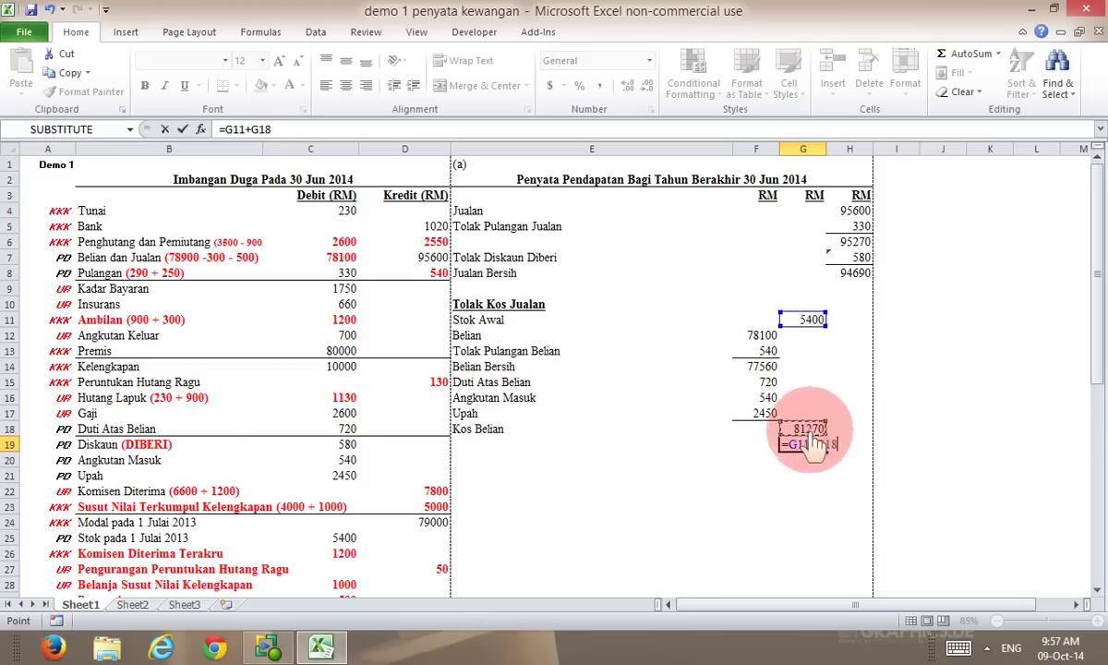
{"action": "key", "text": "Return"}
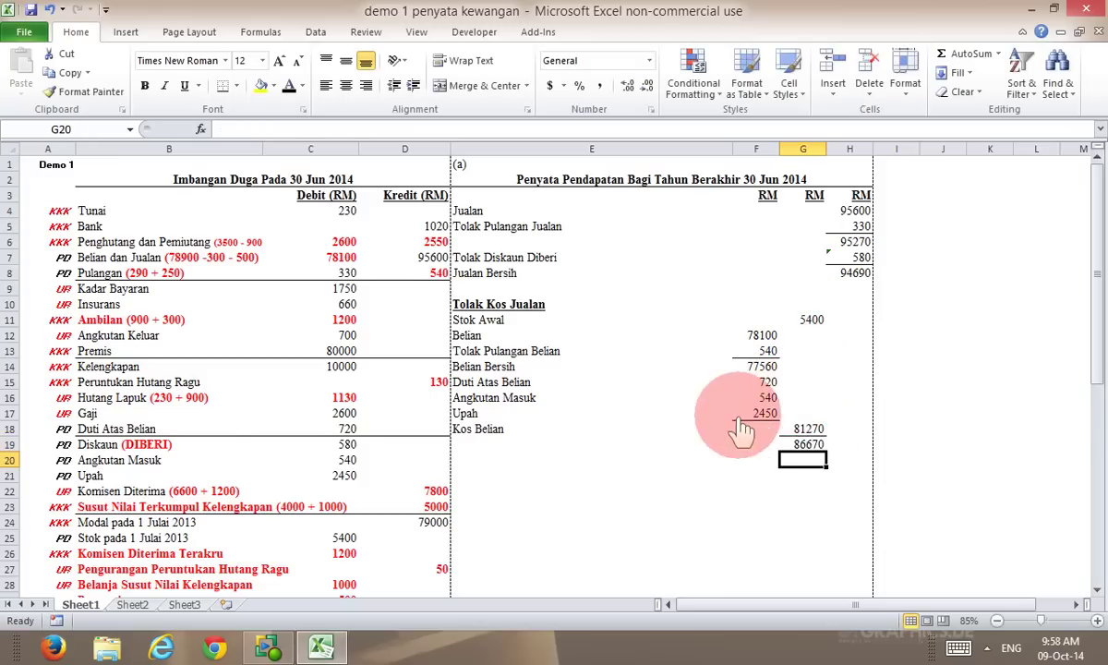
{"action": "left_click", "coordinate": [470, 447]}
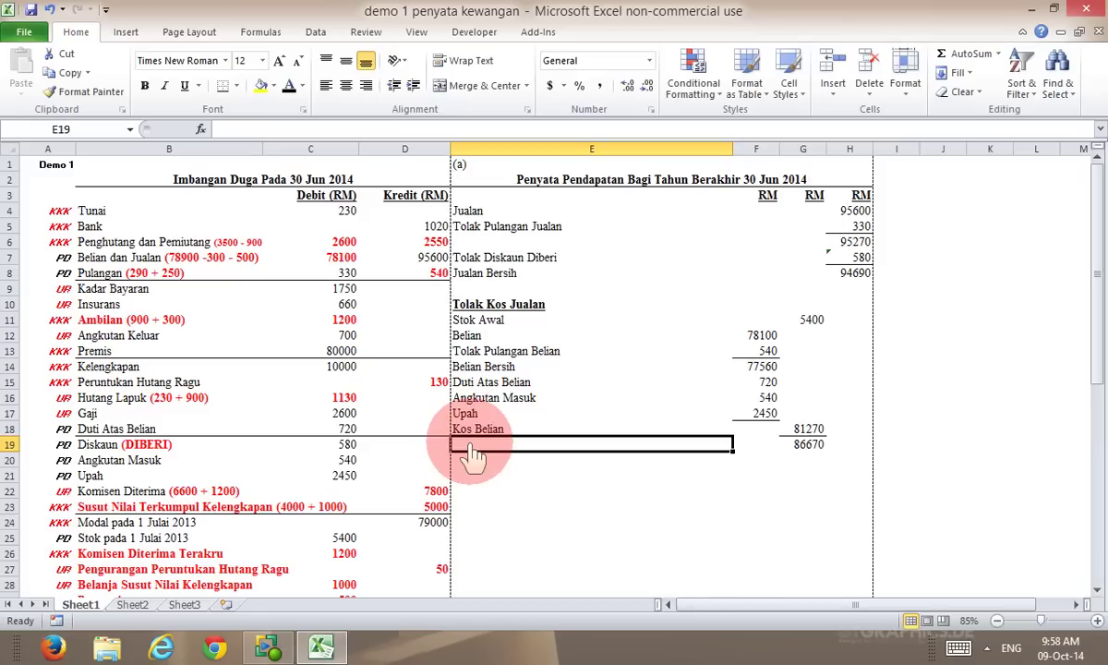
{"action": "type", "text": "Kos Jualan"}
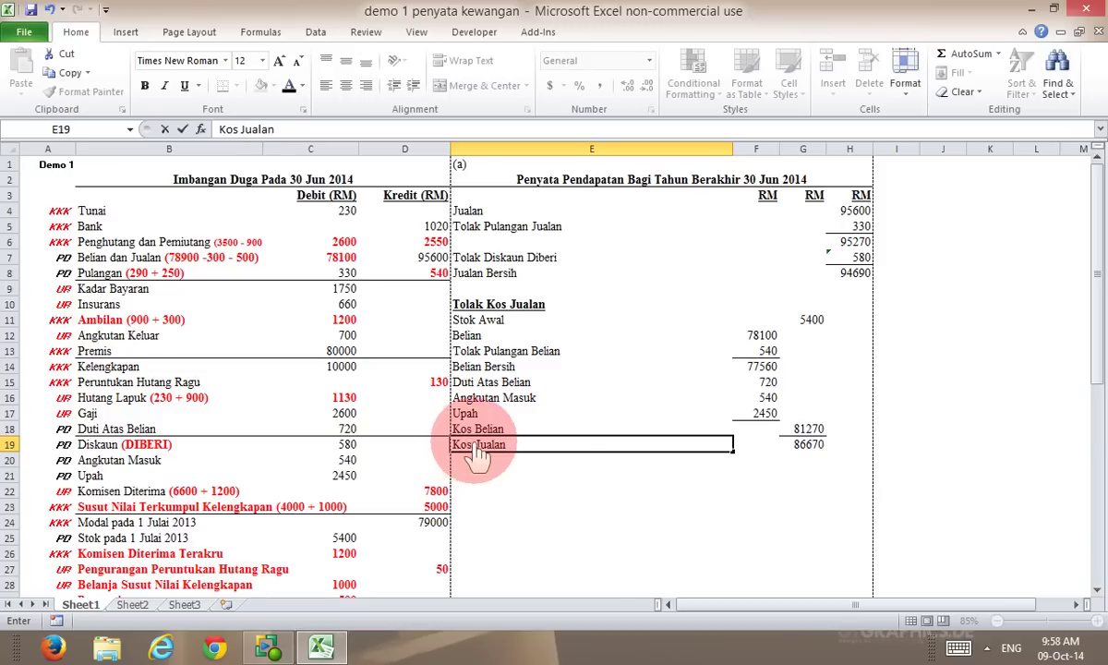
{"action": "left_click", "coordinate": [806, 453]}
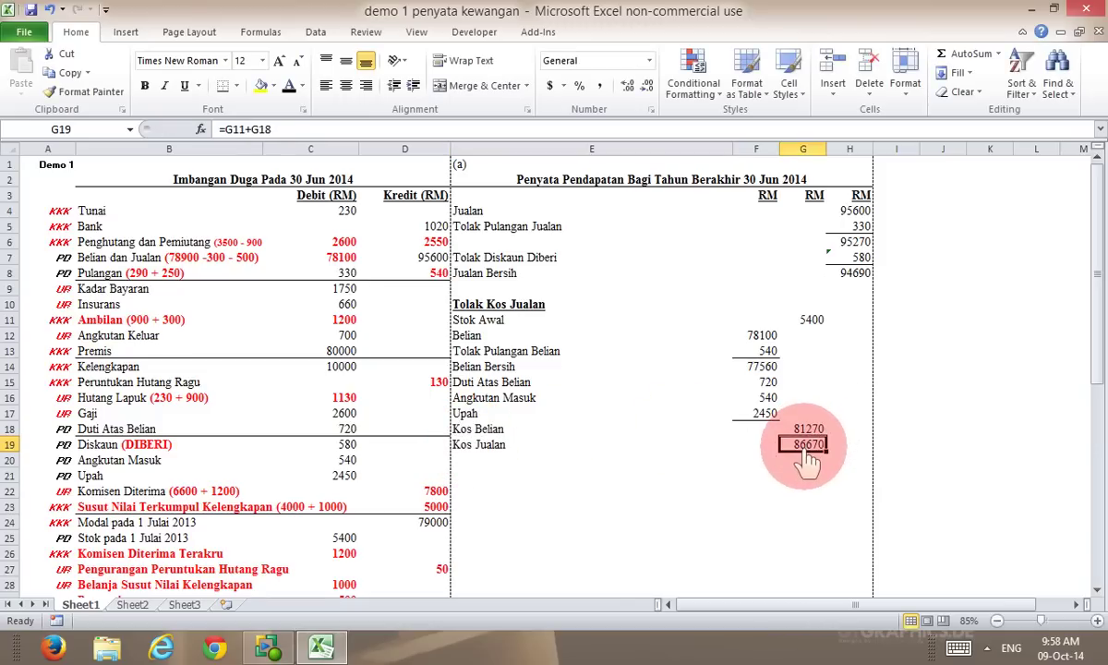
Label the total row in E19 as Kos Barang Untuk Dijual
{"action": "left_click", "coordinate": [472, 453]}
{"action": "type", "text": "Kos Barang Untuk"}
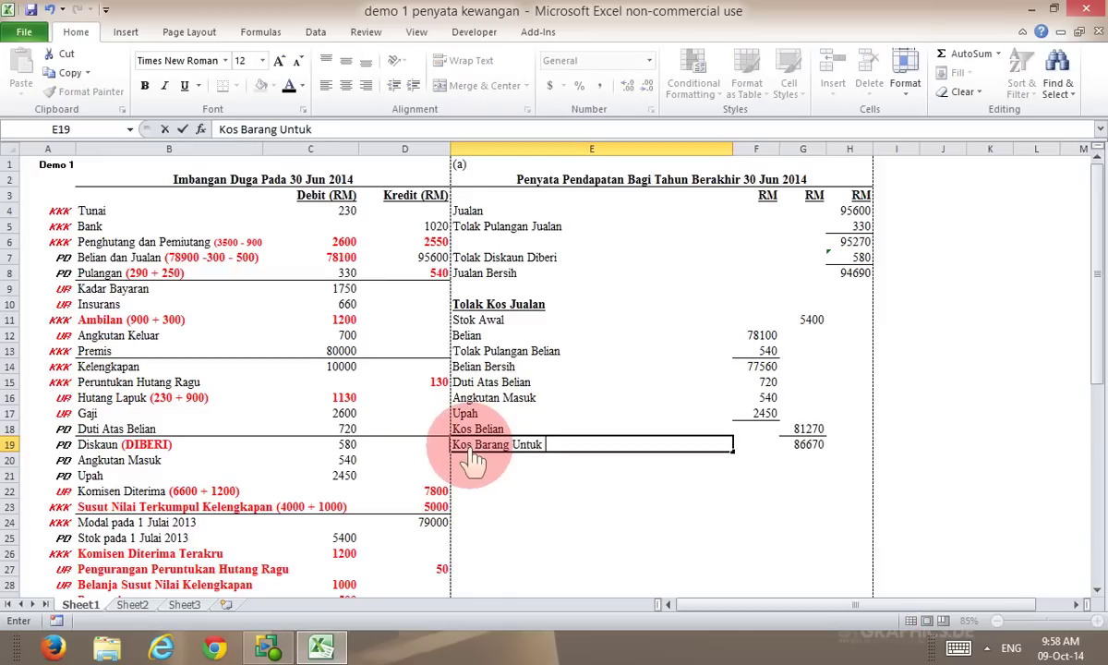
{"action": "type", "text": " Dijual"}
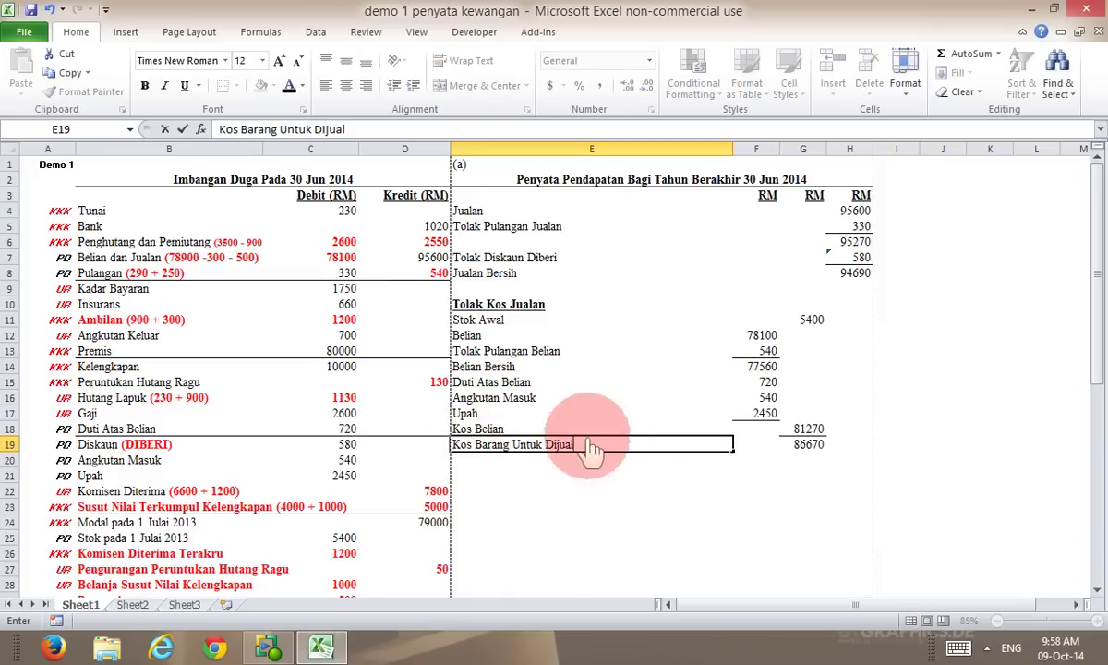
Try moving the Kos Barang Untuk Dijual total from G19 to H19 and return it to G19
{"action": "left_click", "coordinate": [657, 492]}
{"action": "left_click", "coordinate": [806, 447]}
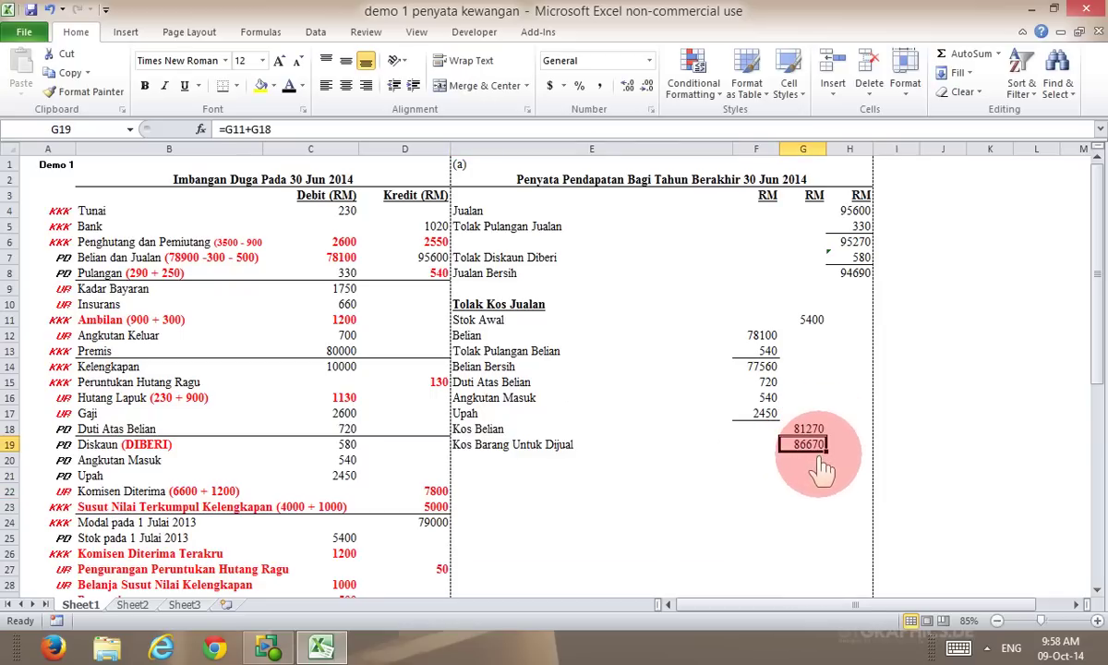
{"action": "left_click_drag", "start_coordinate": [818, 455], "coordinate": [840, 468]}
{"action": "left_click", "coordinate": [799, 476]}
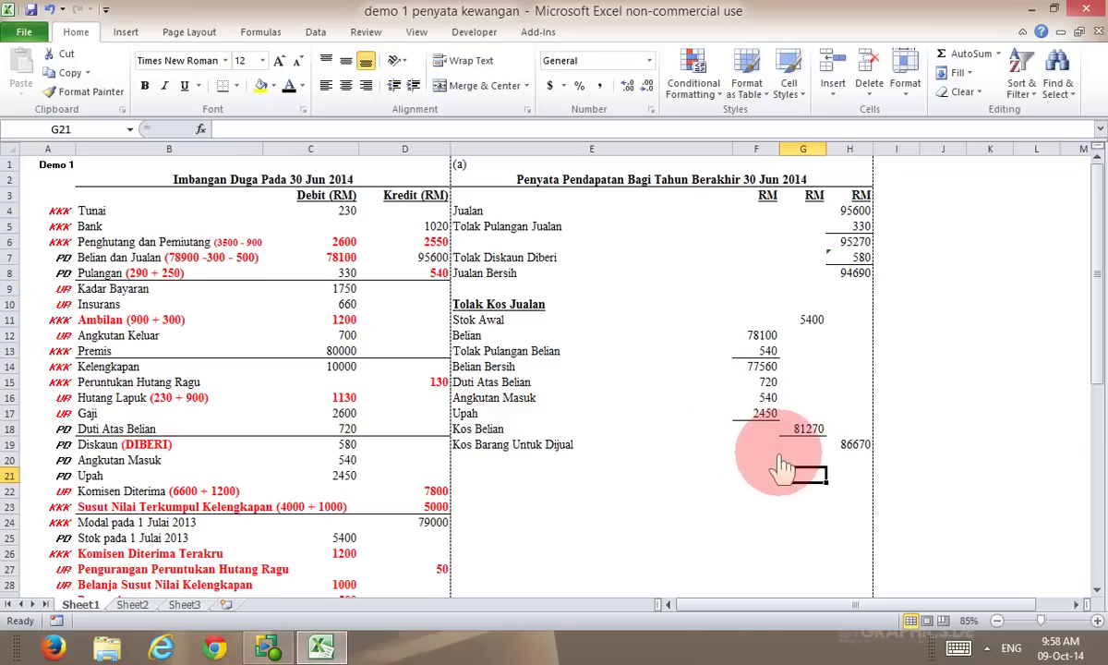
{"action": "left_click", "coordinate": [854, 447]}
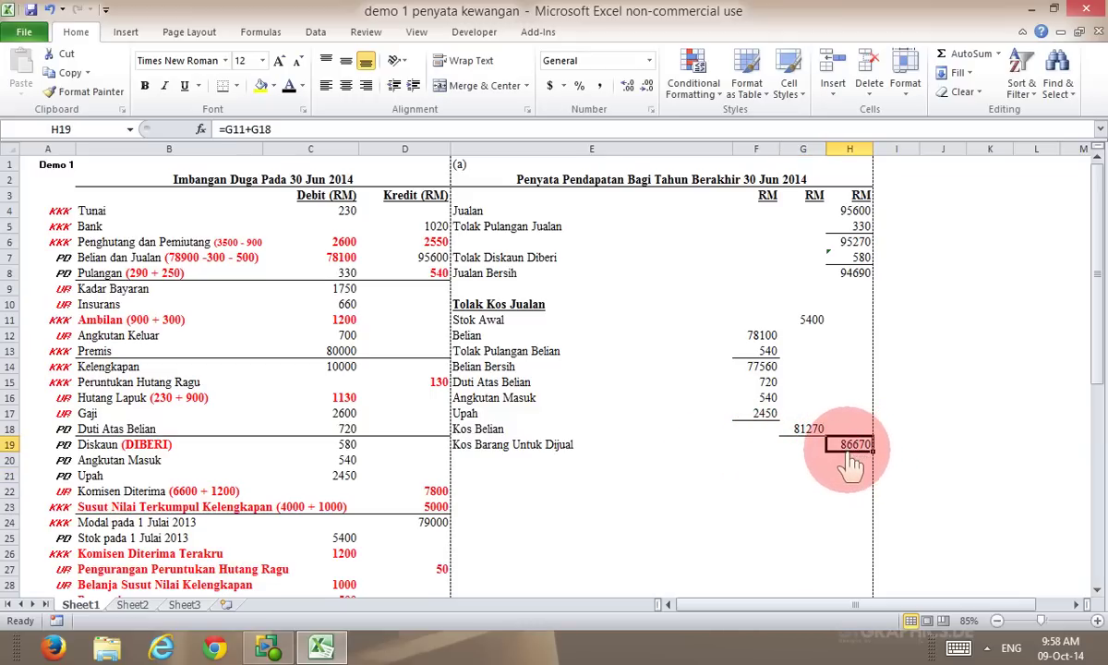
{"action": "left_click_drag", "start_coordinate": [864, 457], "coordinate": [797, 453]}
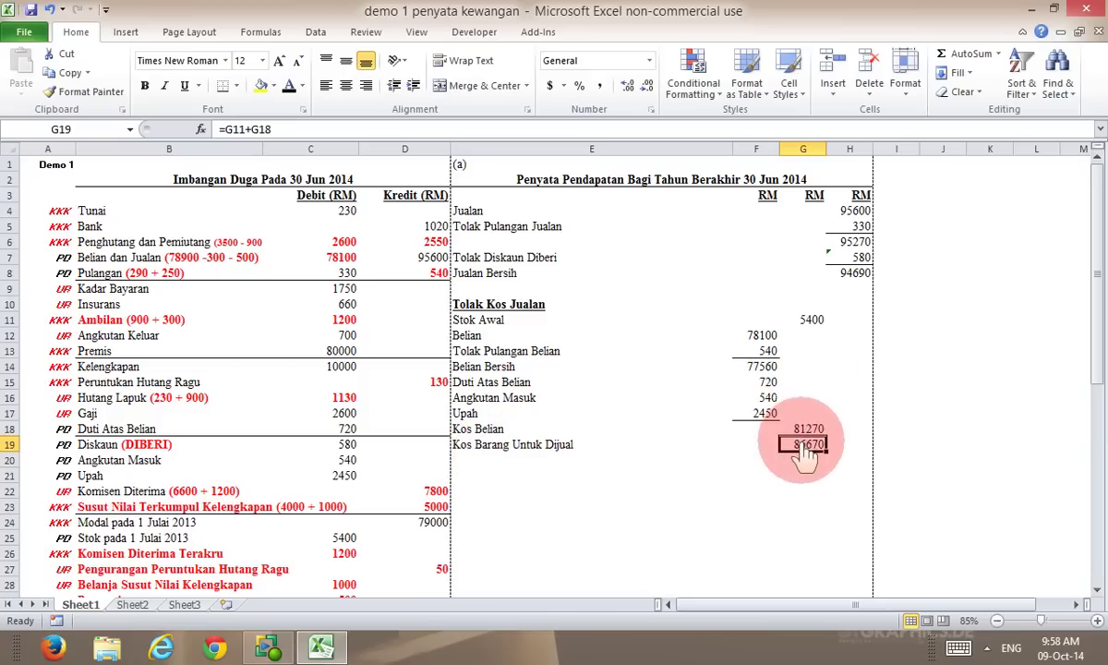
Create the closing stock row, with the label Tolak Stok Akhir in E20 and the cost value 6560 in G20
{"action": "left_click", "coordinate": [562, 476]}
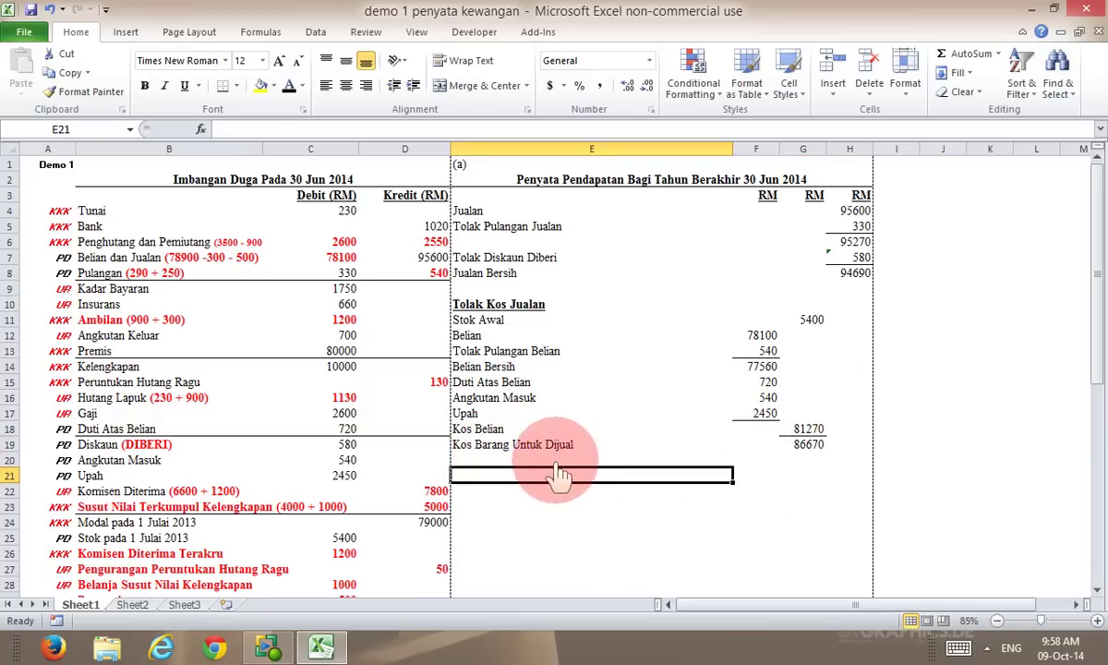
{"action": "left_click", "coordinate": [557, 463]}
{"action": "type", "text": "Tolak Stok Akhir"}
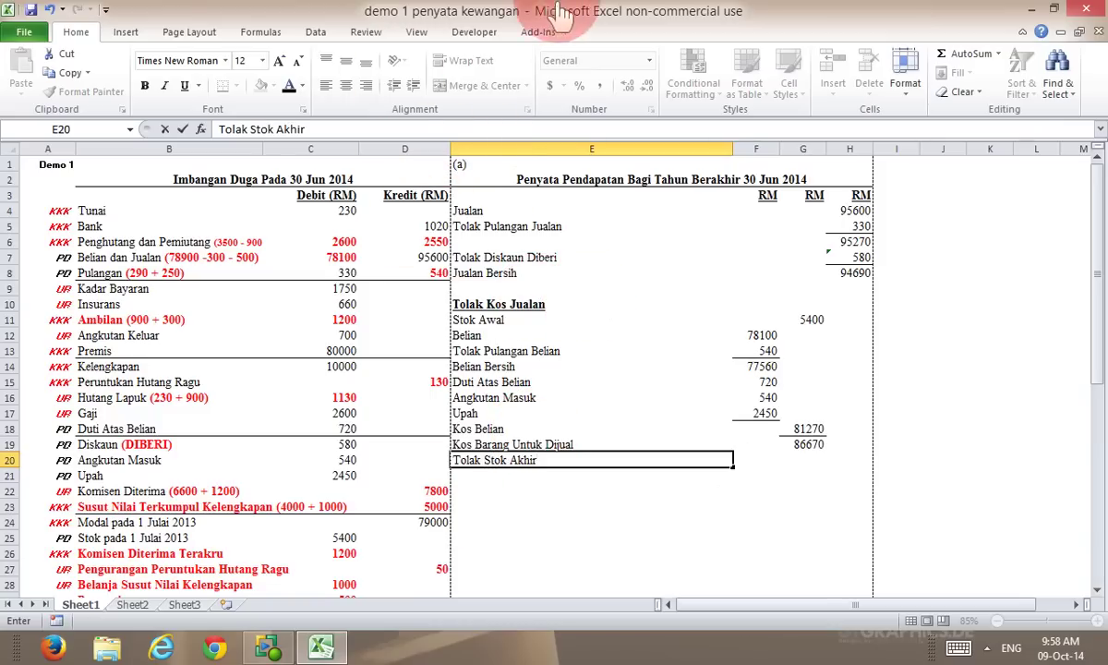
{"action": "left_click", "coordinate": [499, 537]}
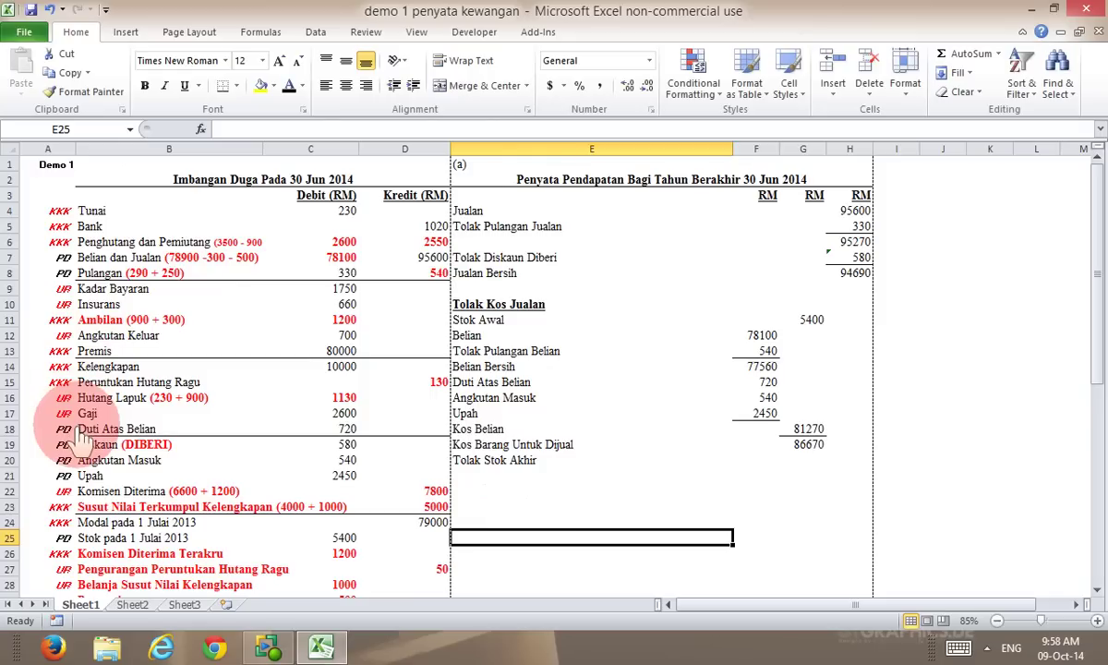
{"action": "scroll", "coordinate": [84, 439], "scroll_direction": "down", "scroll_amount": 6}
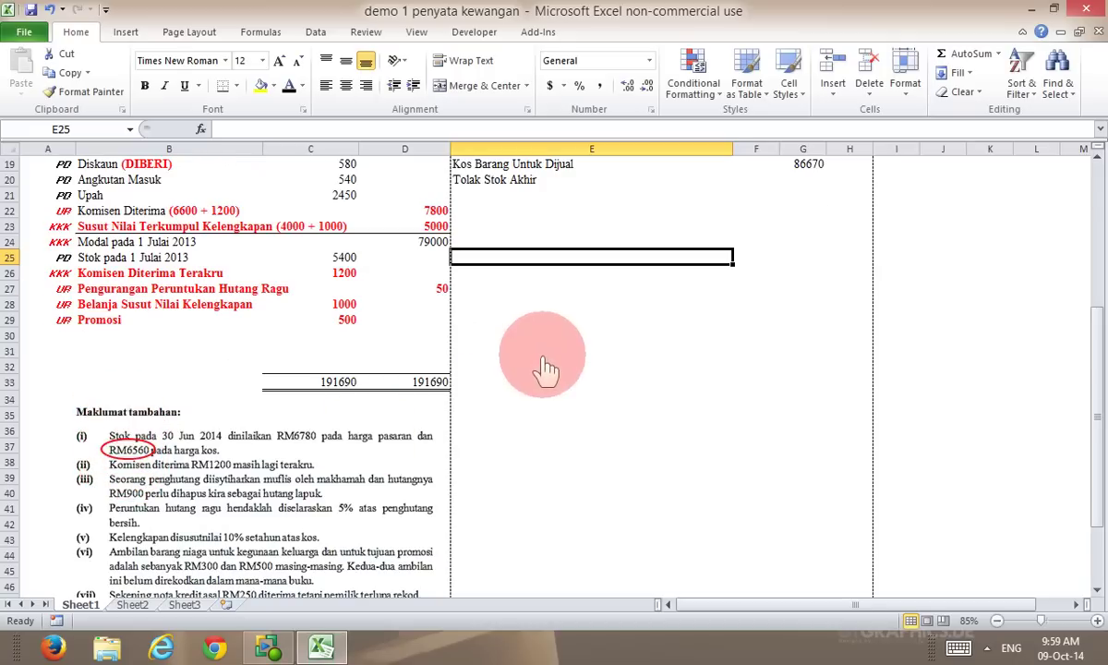
{"action": "scroll", "coordinate": [545, 361], "scroll_direction": "up", "scroll_amount": 2}
{"action": "left_click", "coordinate": [798, 274]}
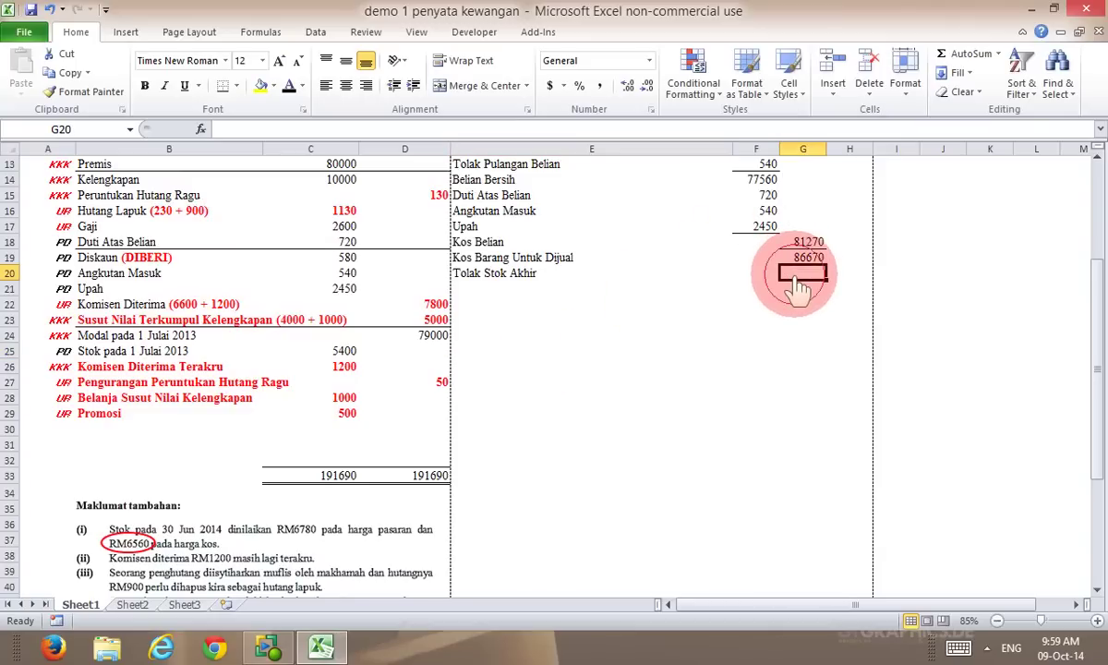
{"action": "type", "text": "6560"}
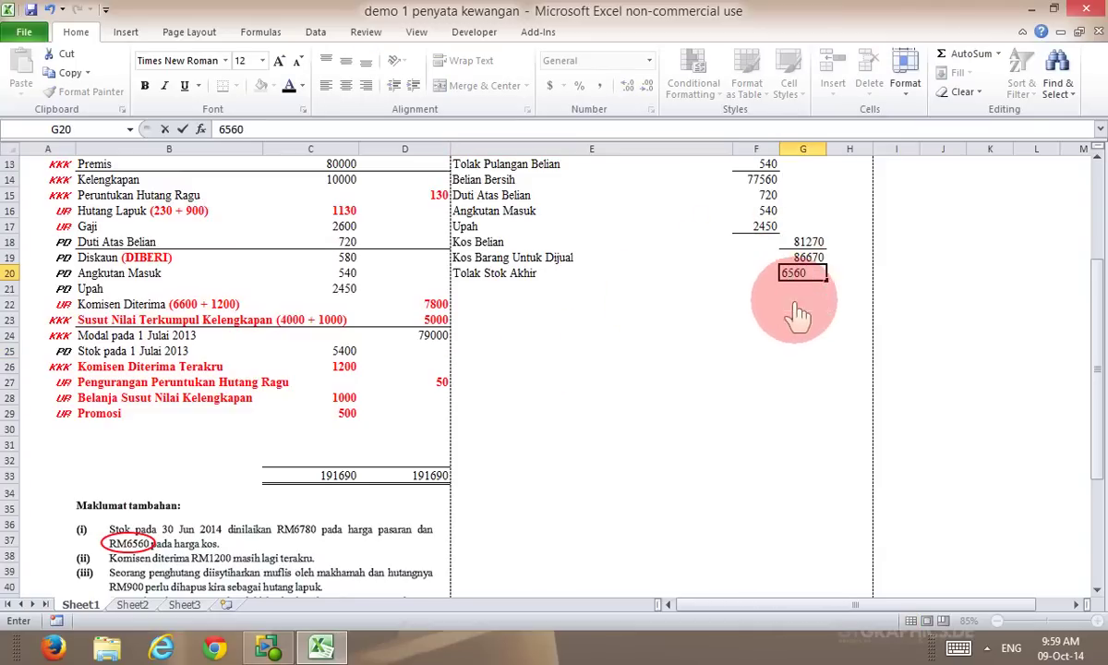
{"action": "key", "text": "Return"}
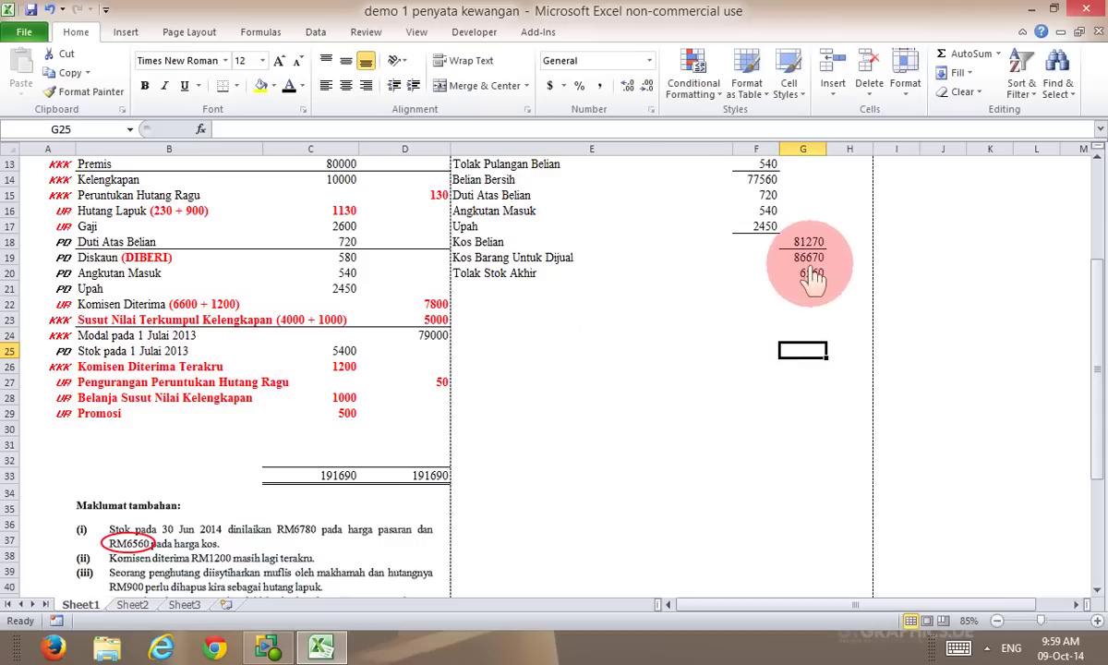
Add a bottom border to G20 and create the Kos Jualan row, with =G19-G20 in H21 and its label in E21
{"action": "left_click", "coordinate": [809, 274]}
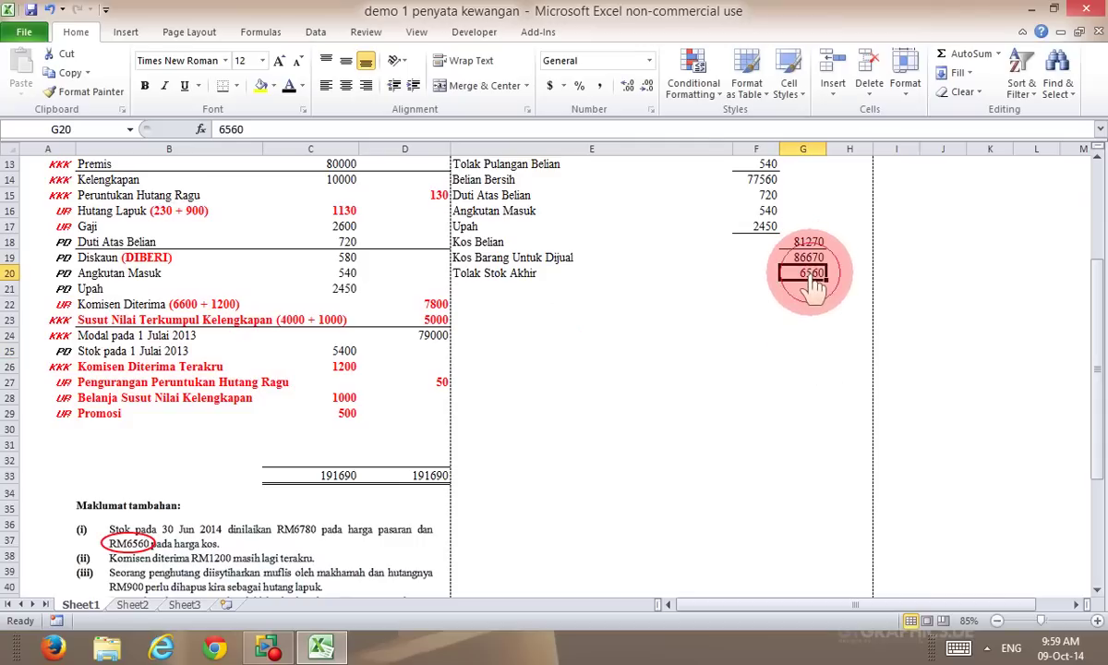
{"action": "left_click", "coordinate": [222, 89]}
{"action": "left_click", "coordinate": [841, 292]}
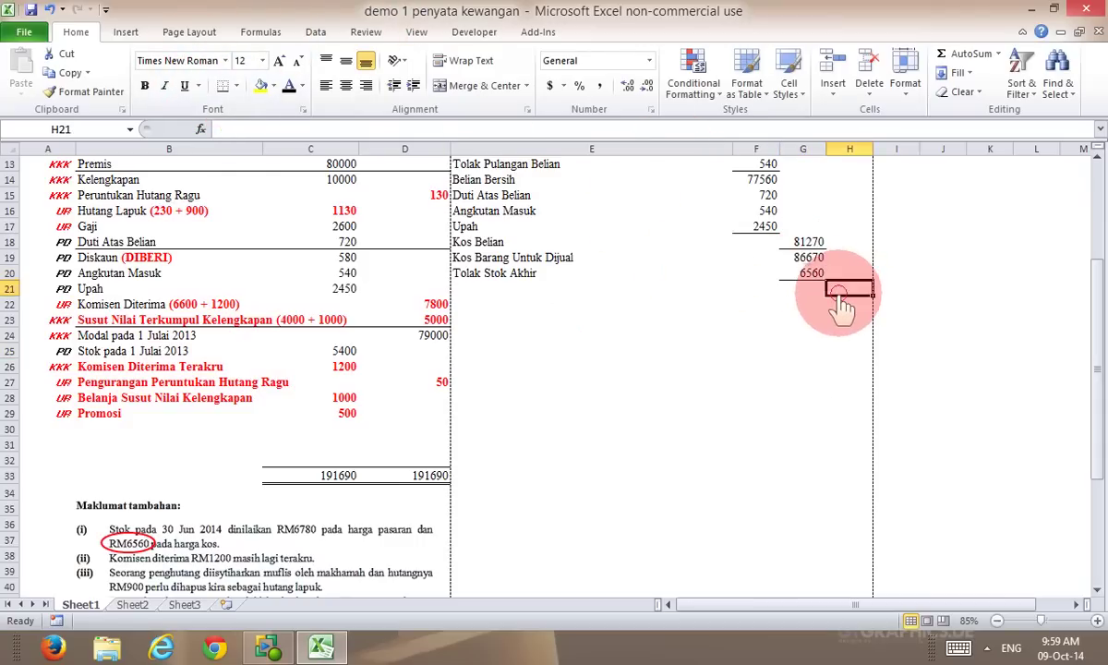
{"action": "type", "text": "="}
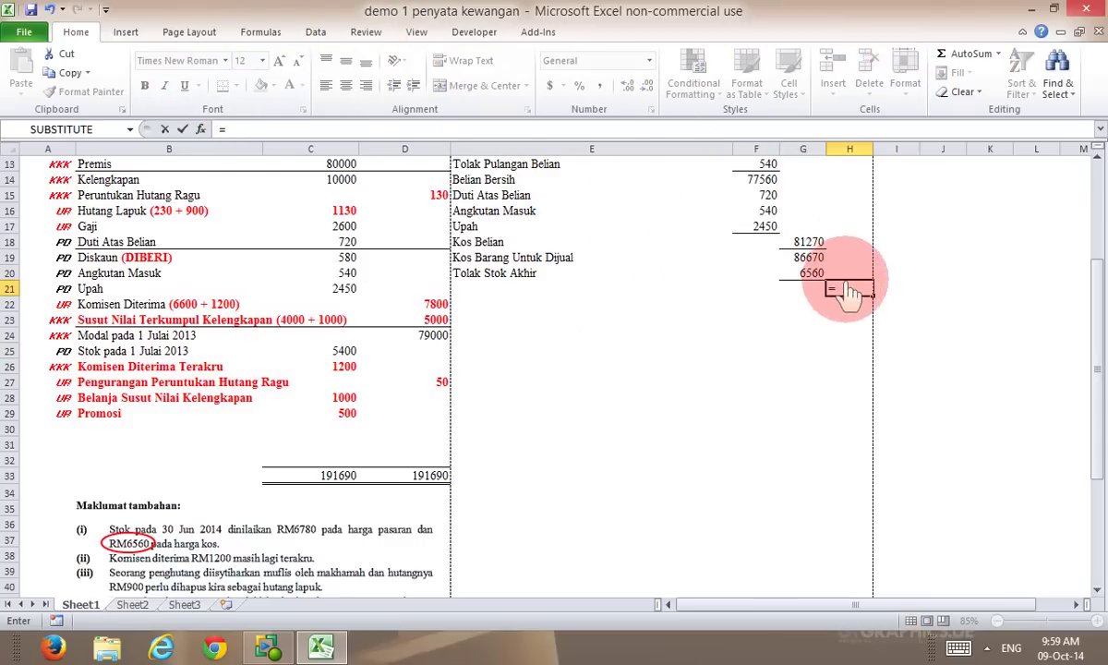
{"action": "left_click", "coordinate": [812, 264]}
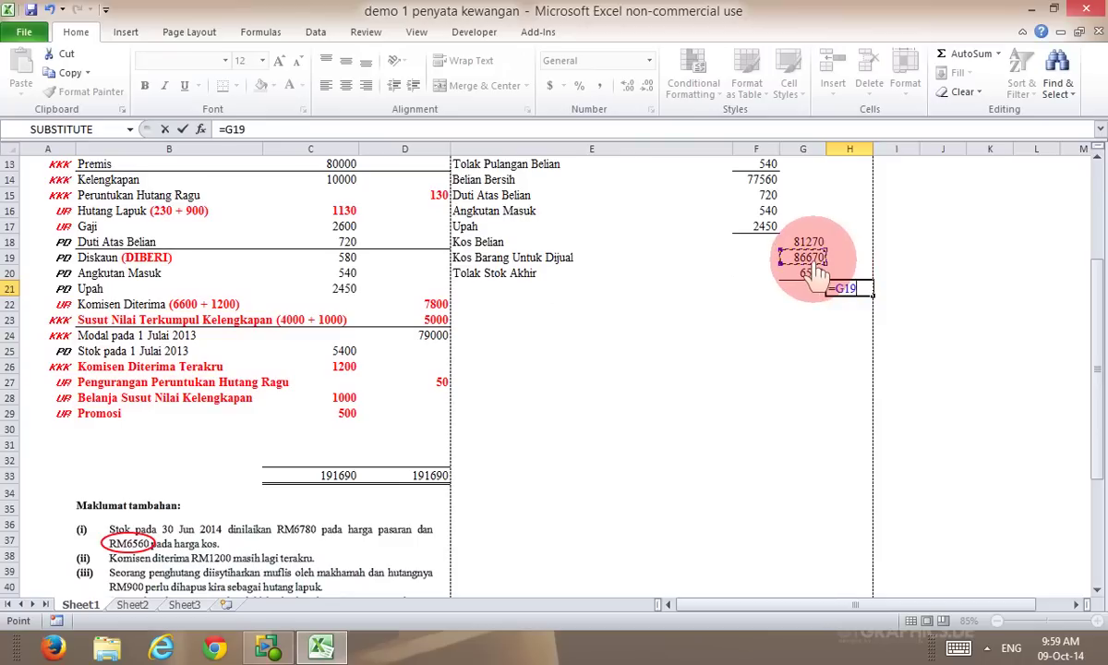
{"action": "type", "text": "-"}
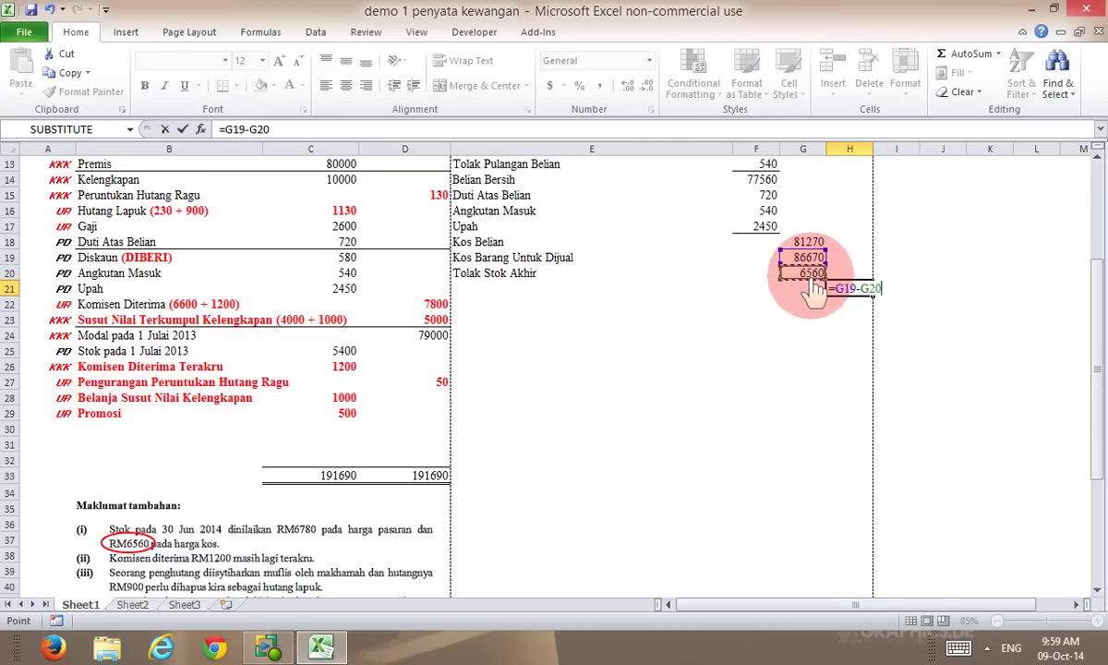
{"action": "key", "text": "Return"}
{"action": "left_click", "coordinate": [601, 298]}
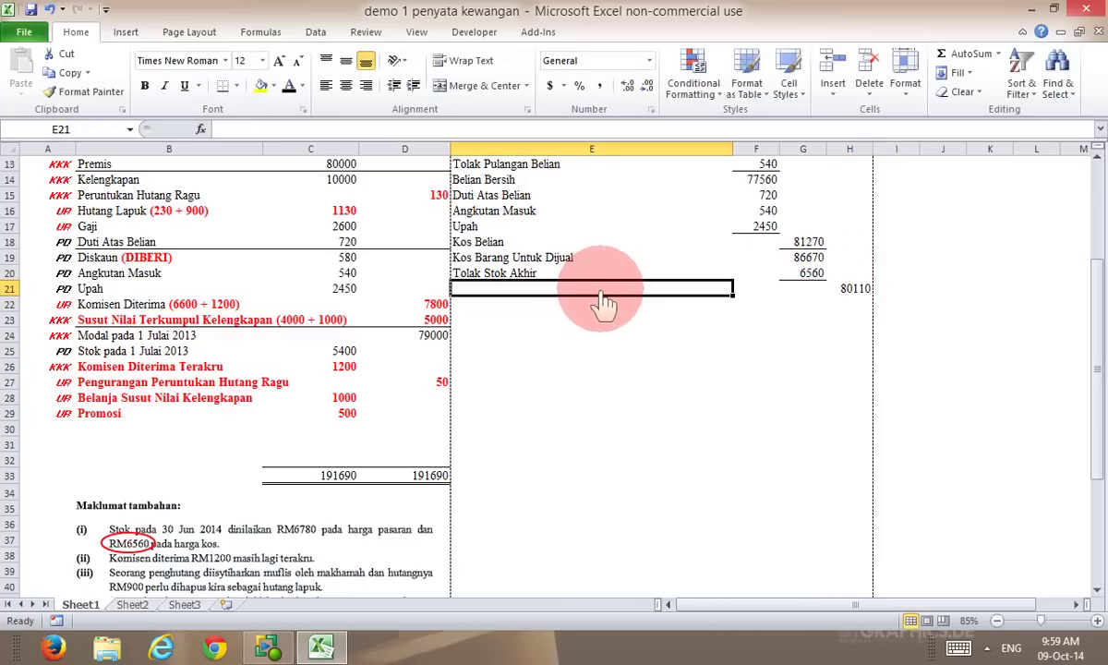
{"action": "type", "text": "Kos Jualan"}
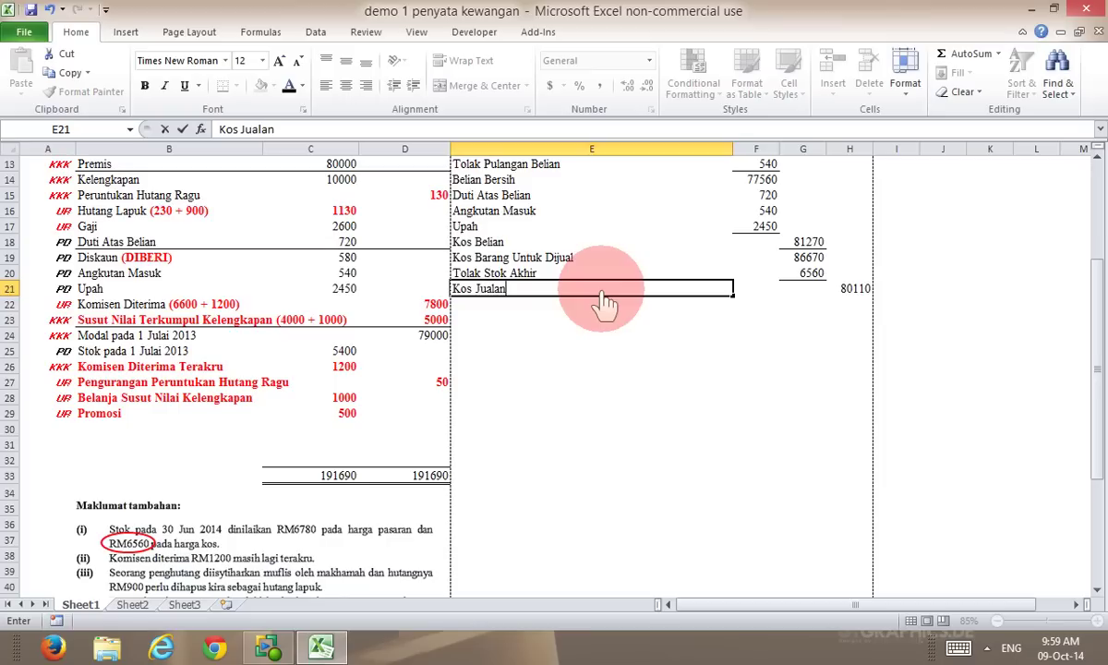
Add a bottom border to H21 and subtract the cost of sales from net sales in H22 with =H8-H21
{"action": "left_click", "coordinate": [842, 292]}
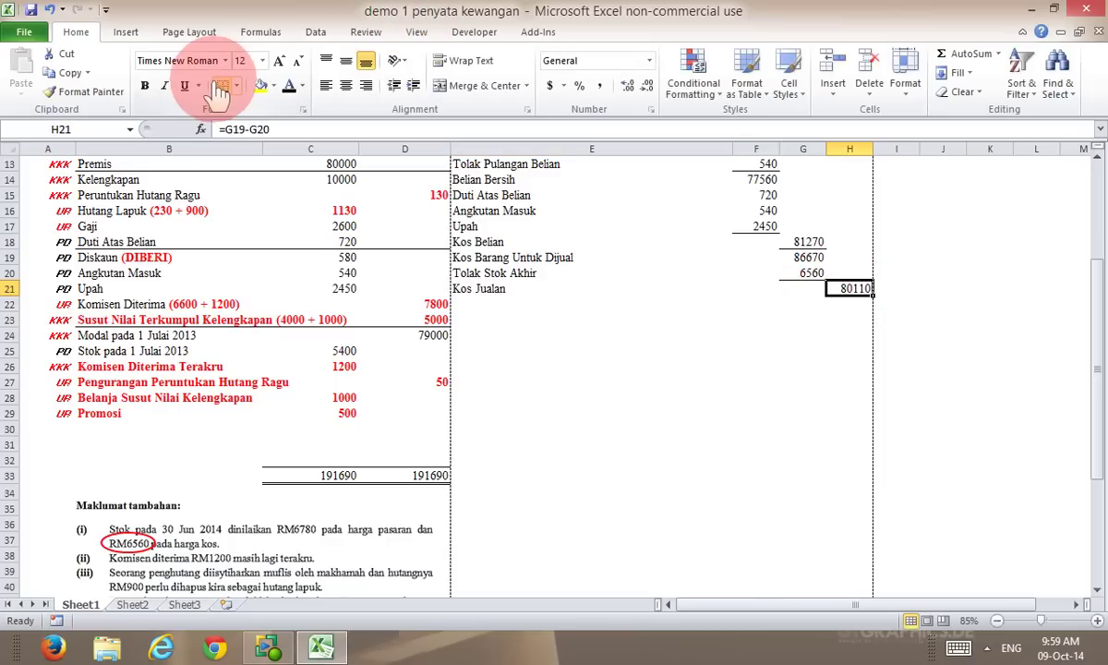
{"action": "scroll", "coordinate": [787, 272], "scroll_direction": "up", "scroll_amount": 2}
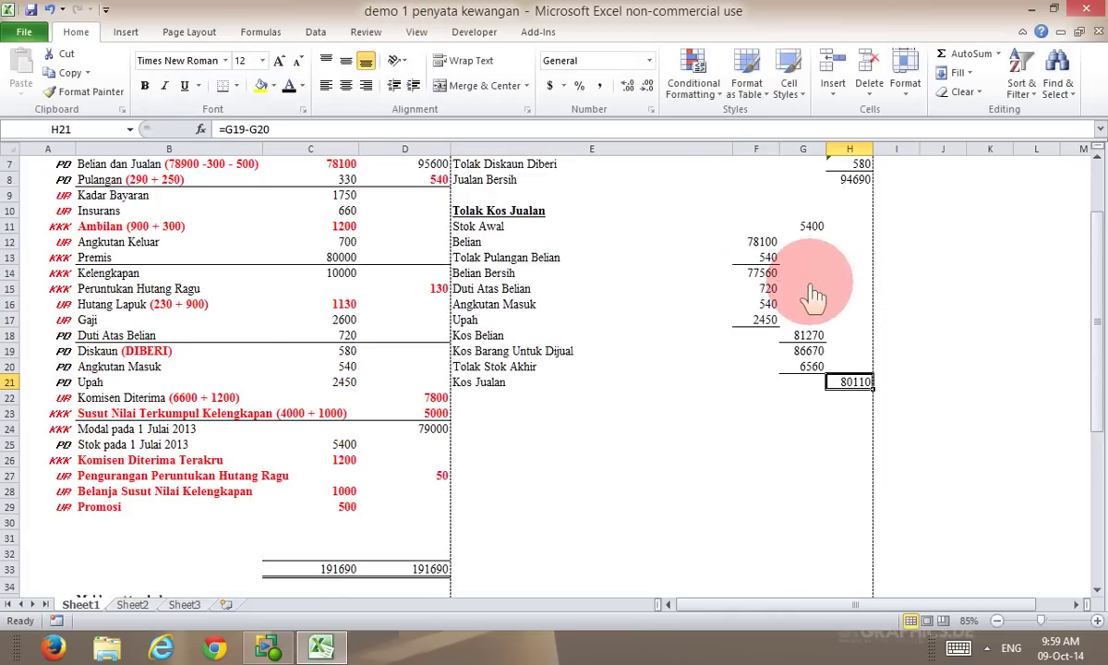
{"action": "left_click", "coordinate": [843, 399]}
{"action": "type", "text": "="}
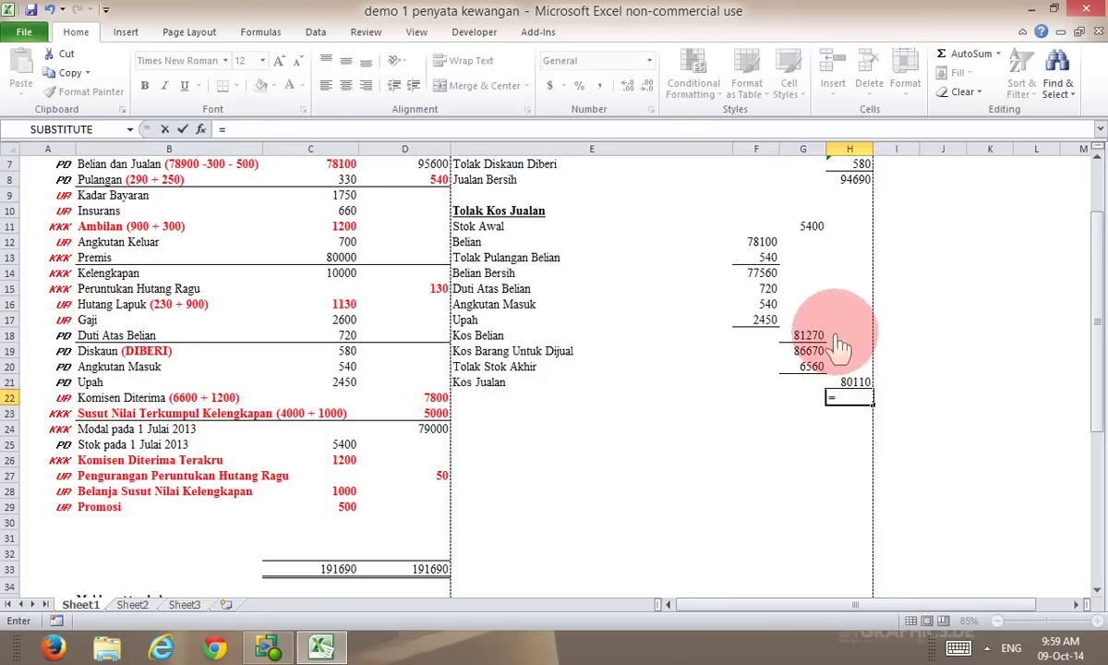
{"action": "left_click", "coordinate": [844, 181]}
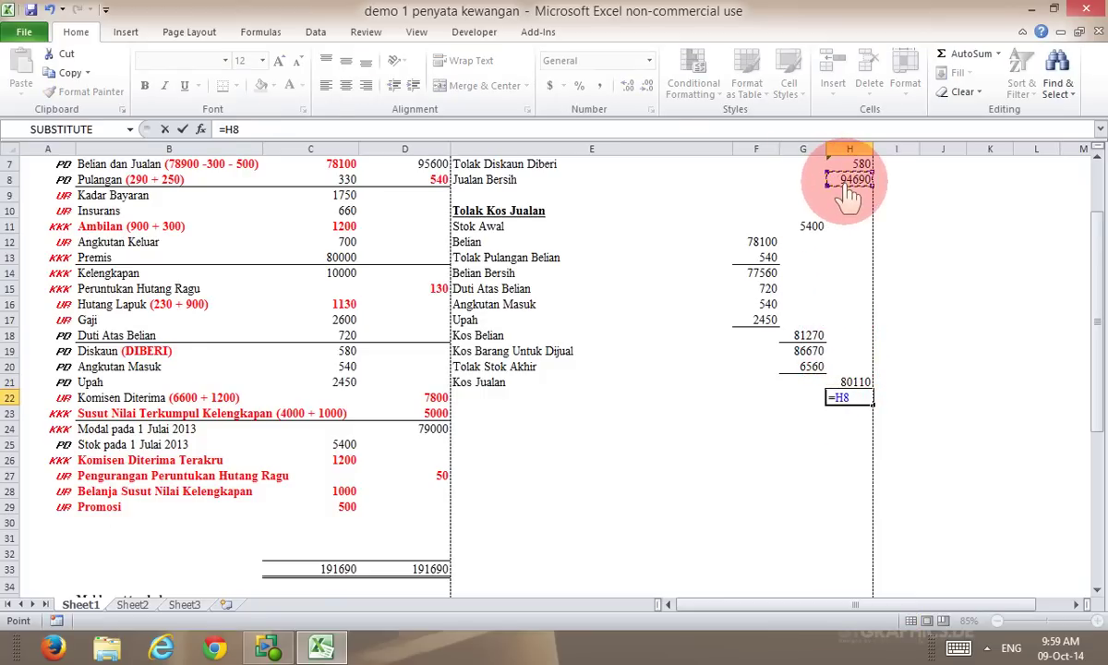
{"action": "type", "text": "-"}
{"action": "left_click", "coordinate": [848, 383]}
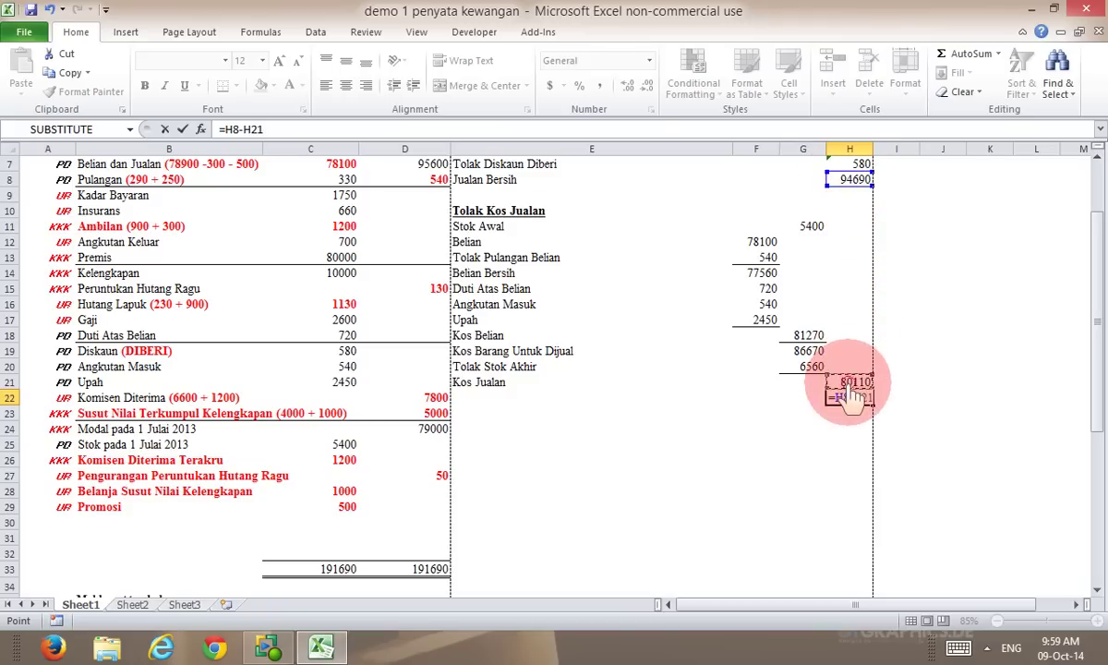
{"action": "key", "text": "Return"}
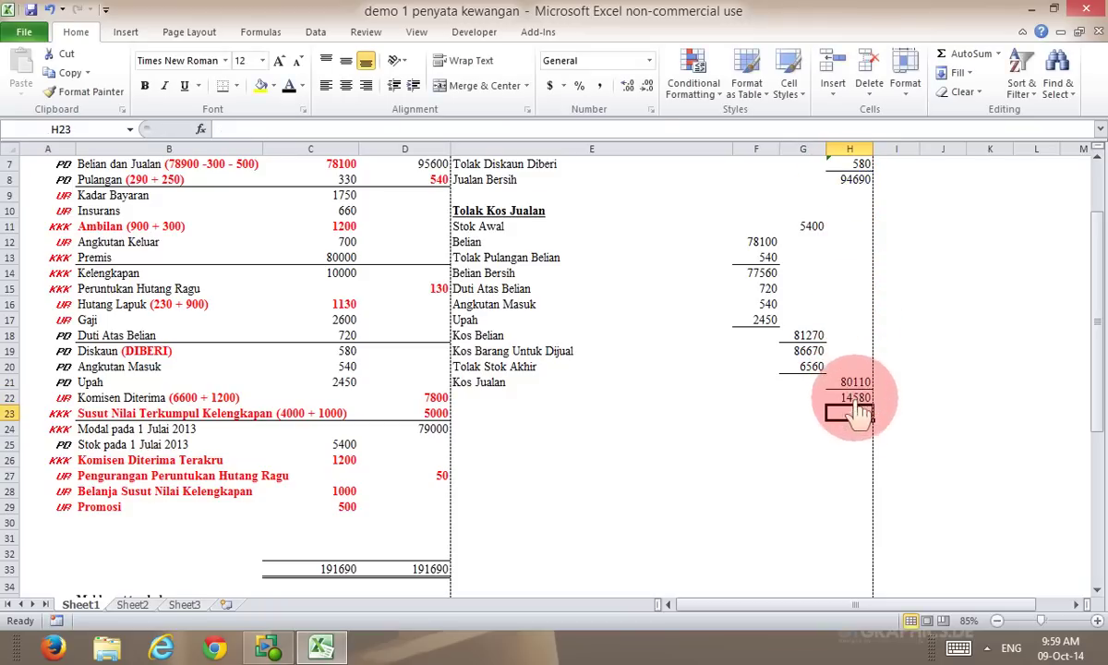
Label the gross profit row in E22 as Untung Kasar
{"action": "left_click", "coordinate": [526, 399]}
{"action": "type", "text": "Untu"}
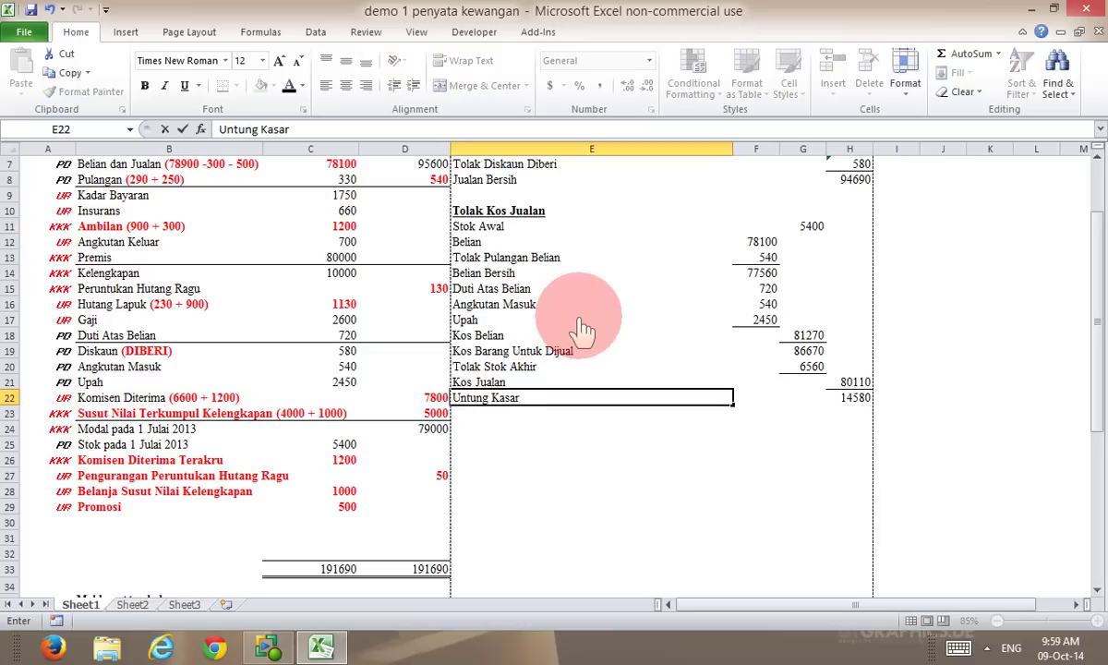
{"action": "type", "text": "ng Kasar"}
{"action": "left_click", "coordinate": [534, 430]}
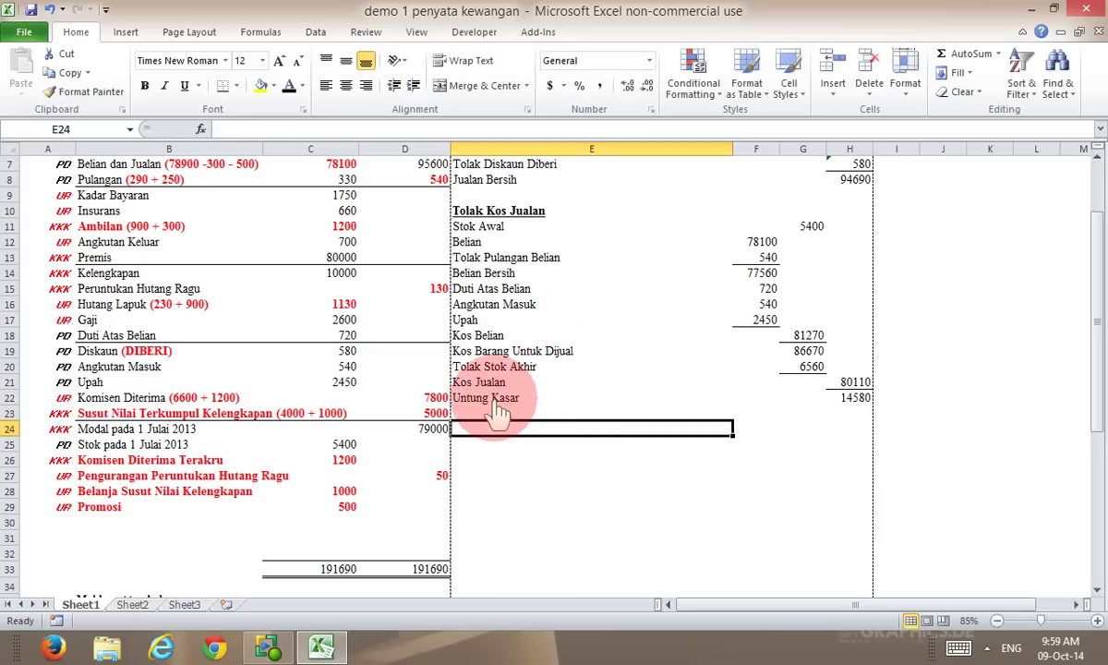